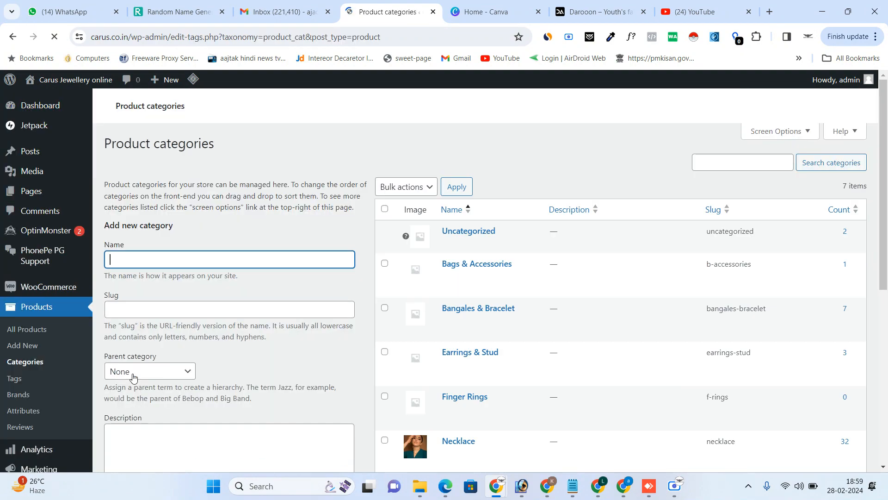
Enter Tika as the name of a new product category, with its parent category kept as None
left_click_drag(886, 163, 886, 320)
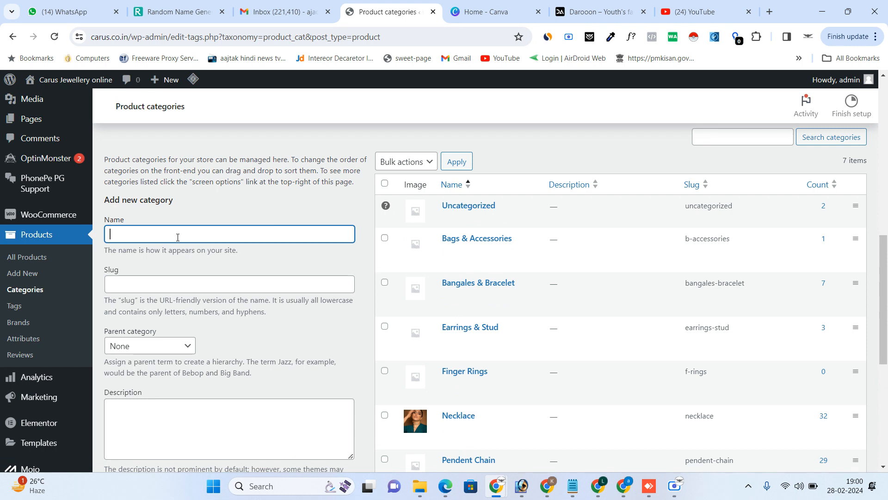
type("Tika")
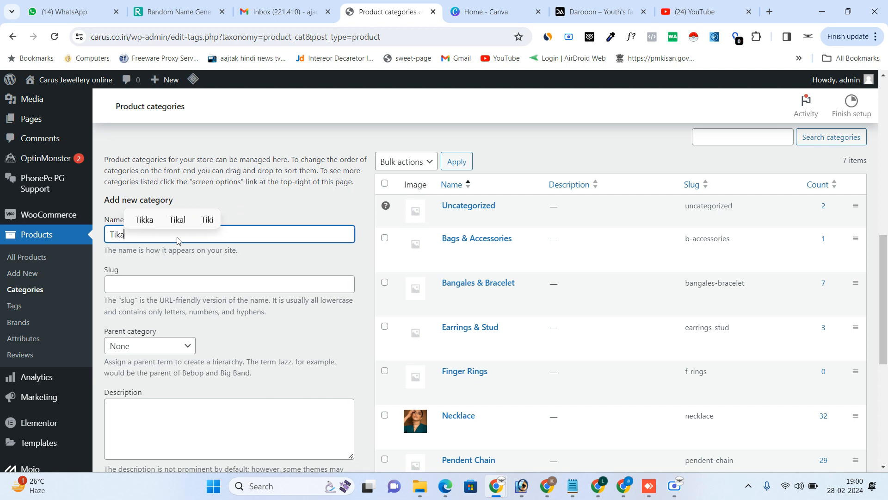
key("Tab")
key("Tab")
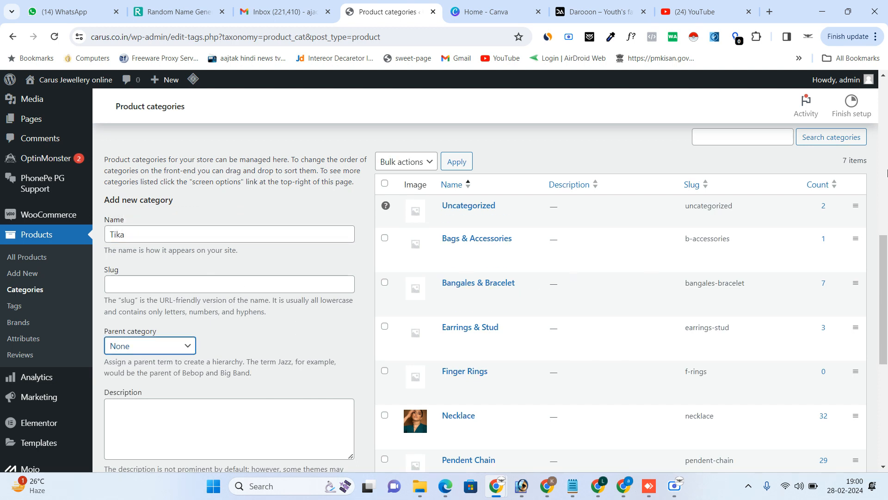
scroll(887, 273, "down", 1)
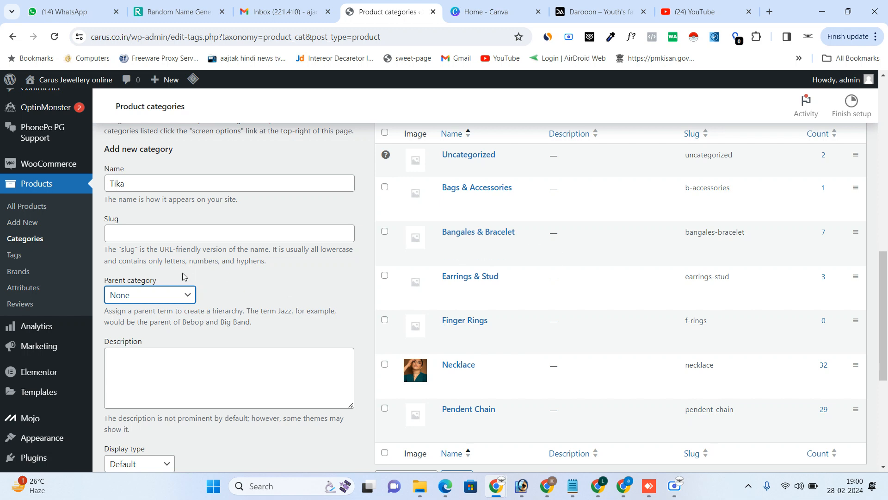
left_click(176, 296)
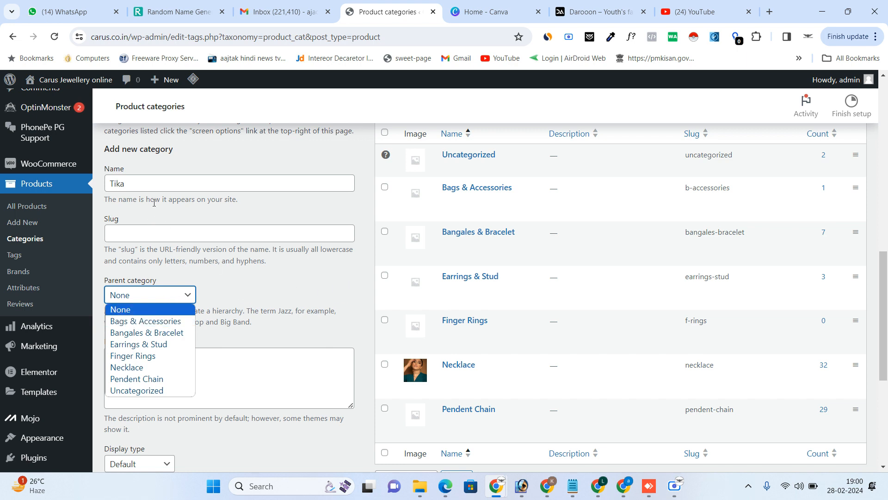
left_click(281, 290)
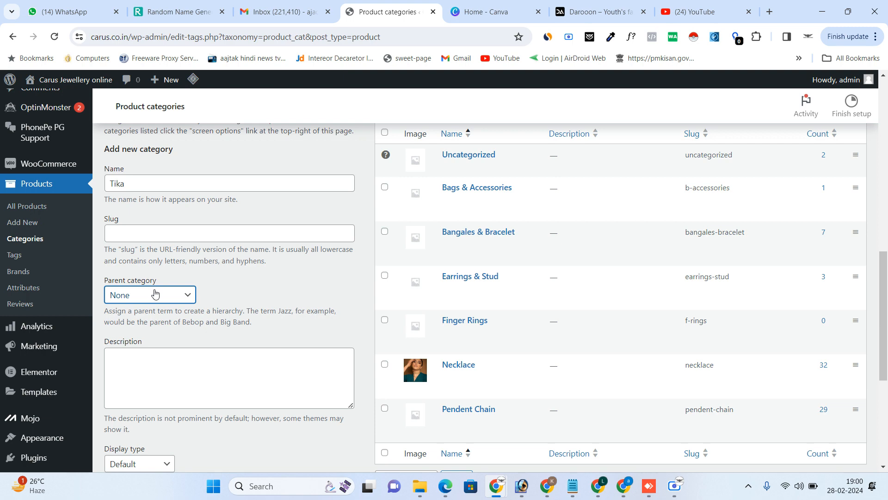
Upload png_student_39654 from Downloads as the new category's thumbnail and add the category
scroll(676, 264, "down", 4)
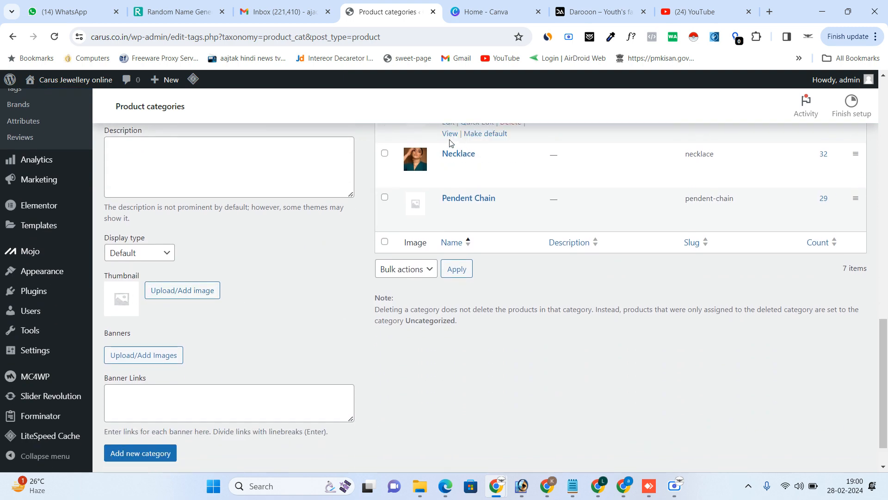
mouse_move(412, 154)
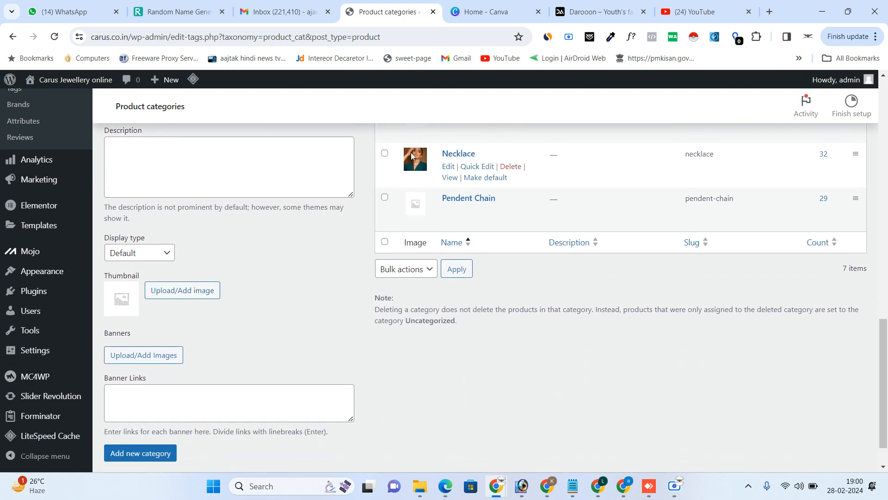
left_click(172, 291)
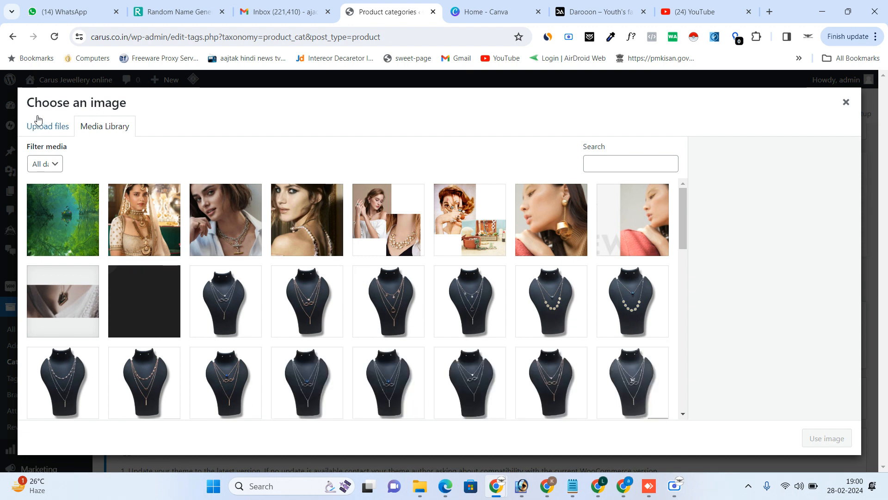
left_click(60, 131)
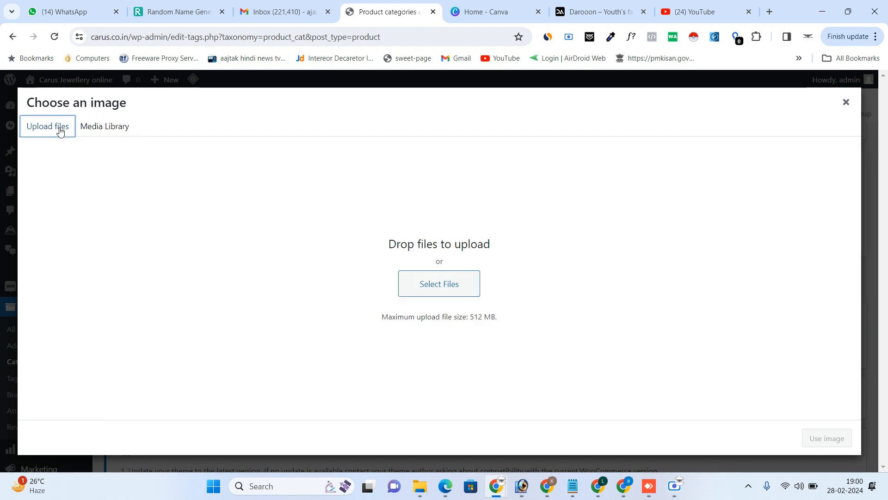
left_click(434, 284)
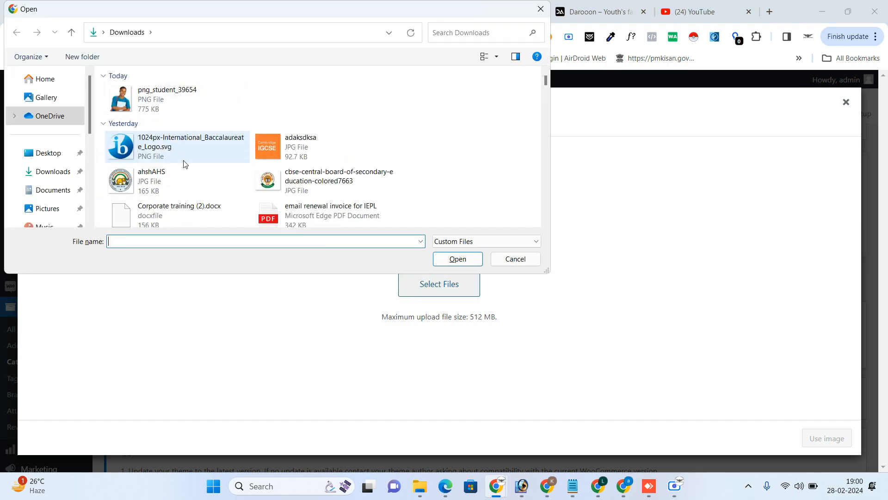
double_click(182, 99)
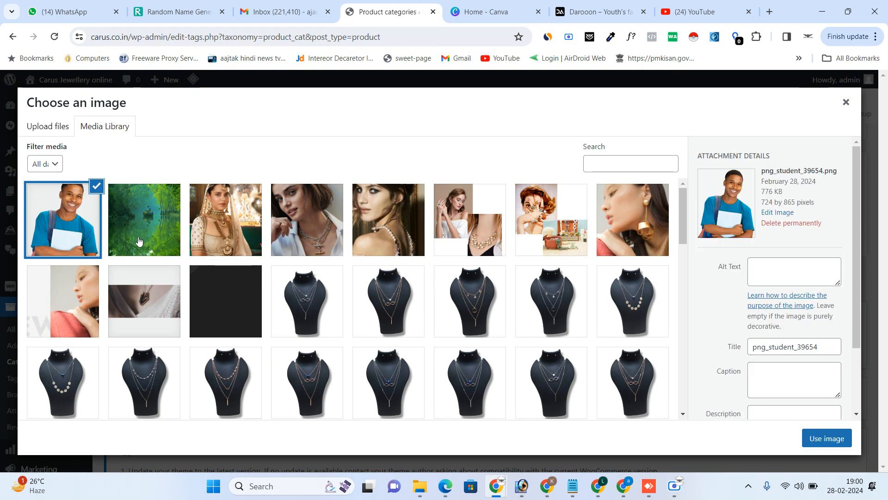
left_click(828, 440)
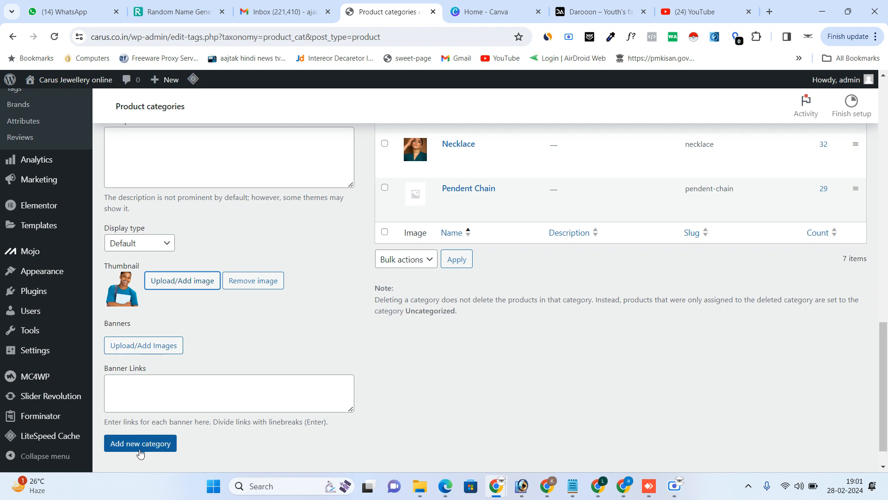
left_click(144, 453)
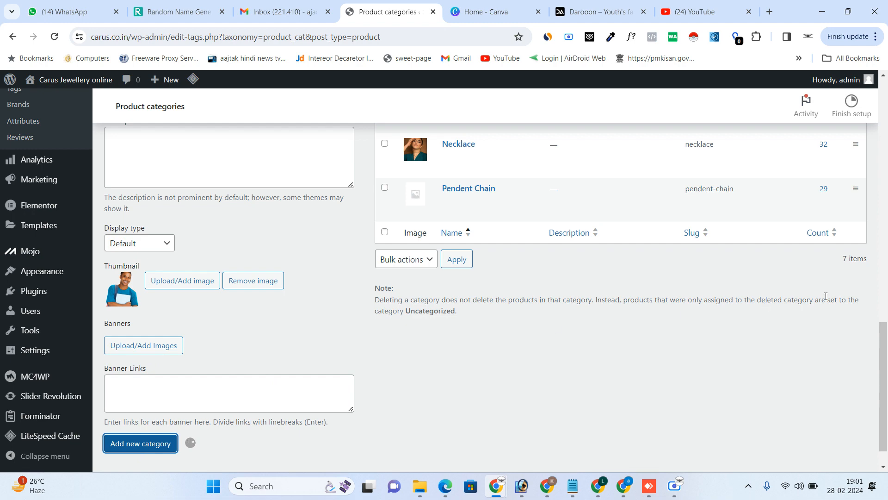
left_click(887, 234)
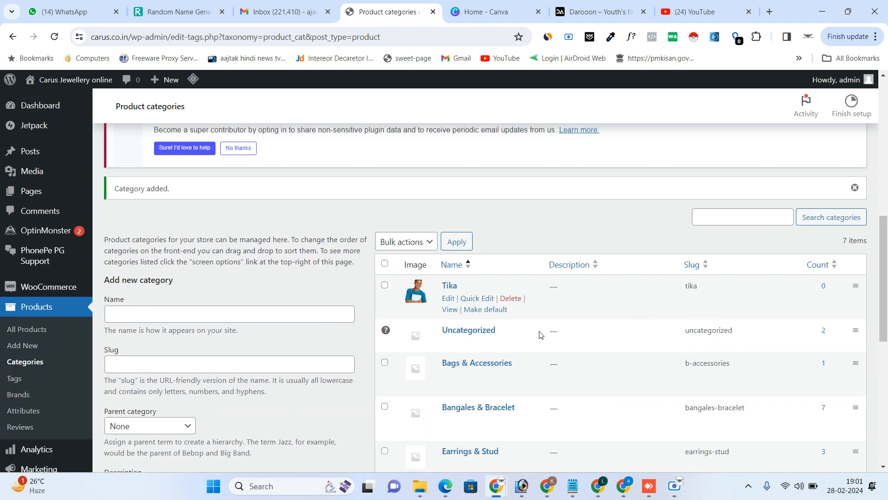
Permanently delete the Tika category from the product categories
left_click(514, 299)
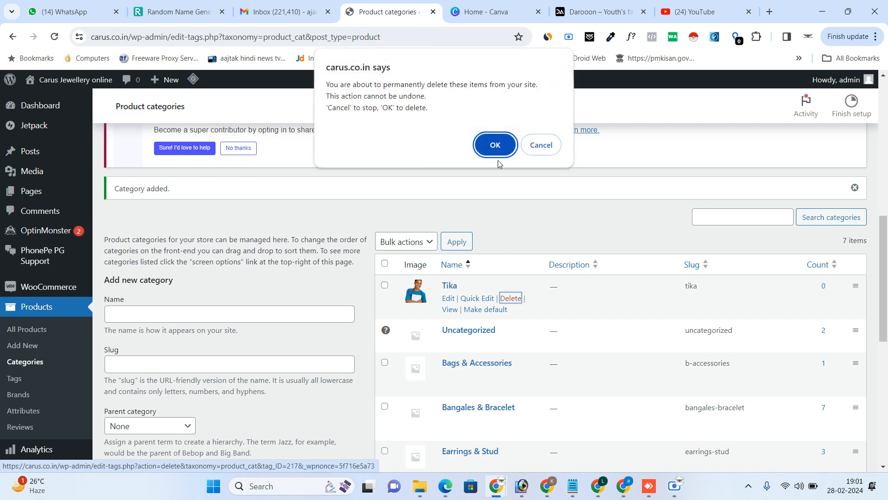
left_click(495, 143)
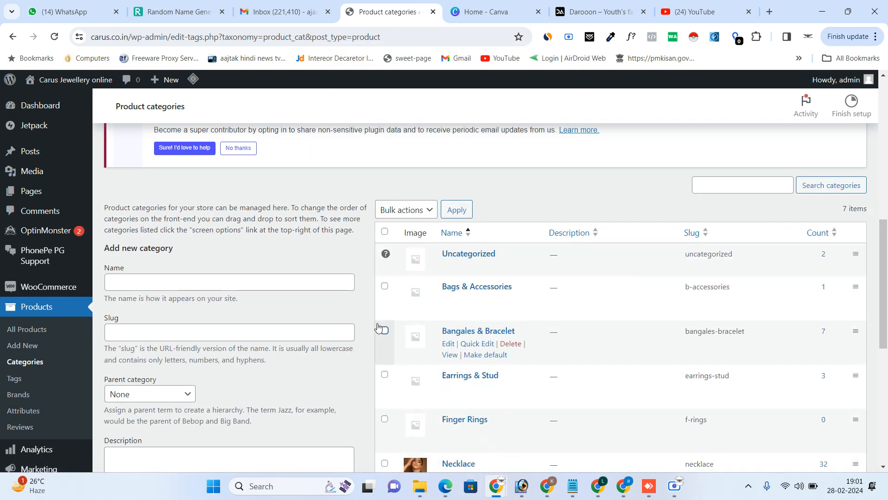
Open the list of all products and start adding a new product
left_click(25, 330)
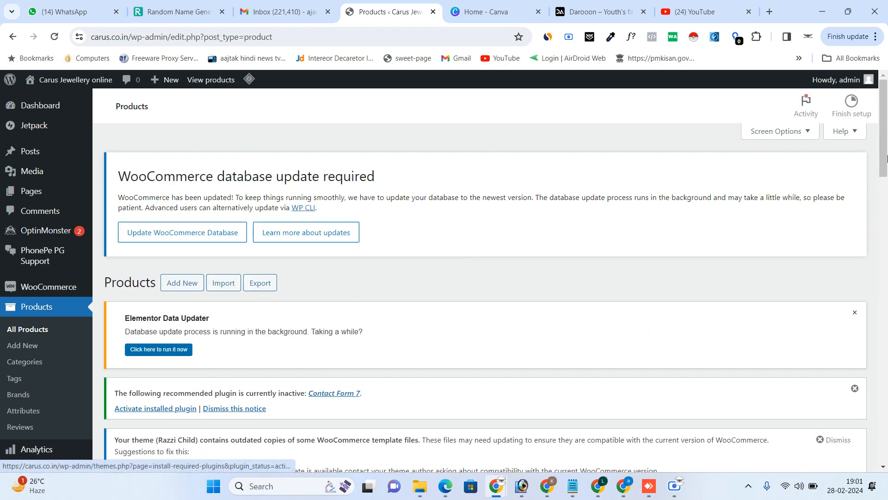
scroll(477, 308, "down", 6)
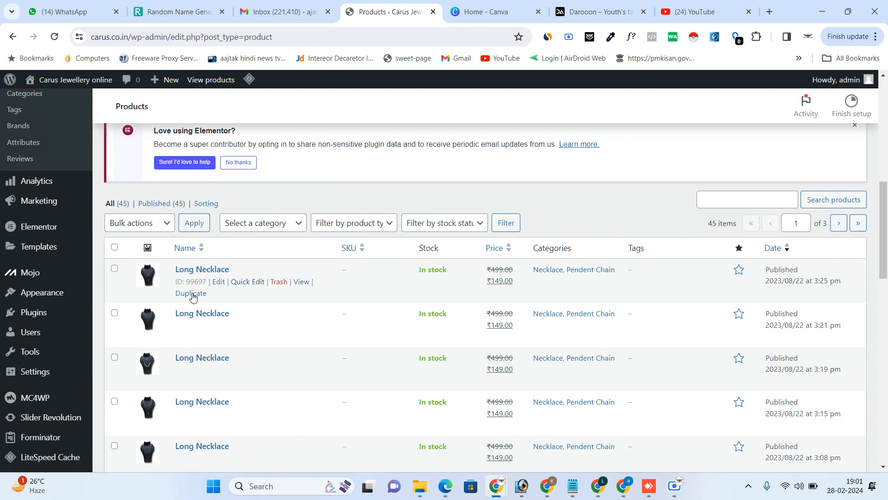
scroll(647, 254, "up", 6)
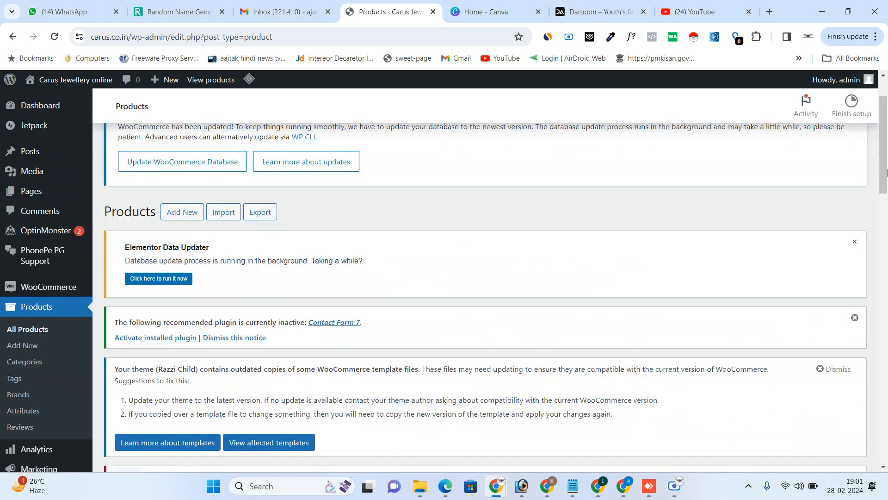
left_click(884, 78)
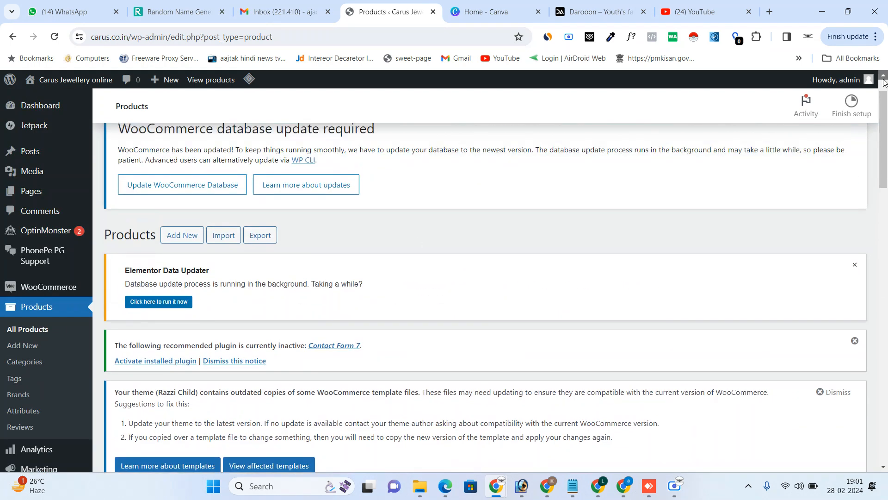
left_click(177, 237)
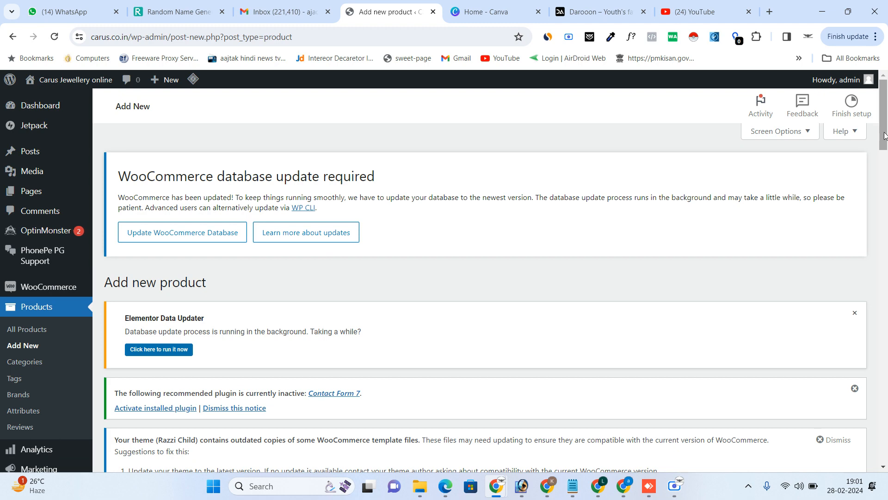
Name the new product Silver Tika
left_click_drag(885, 134, 886, 198)
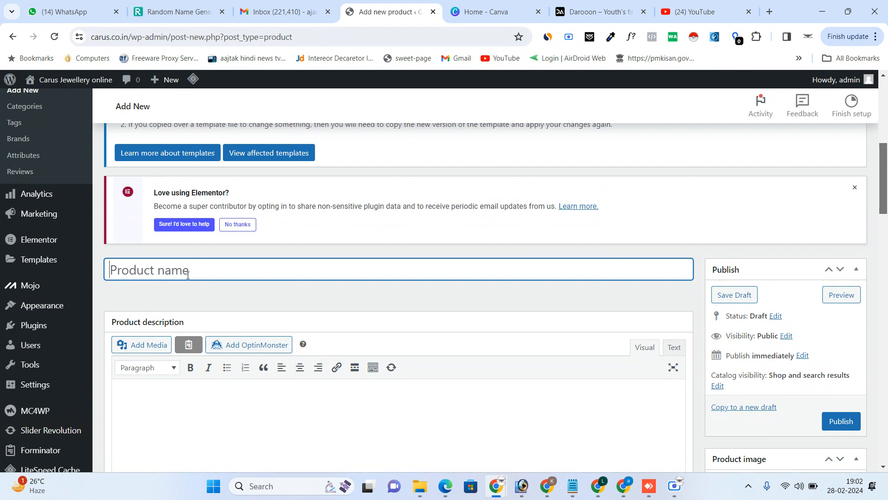
type("Sil")
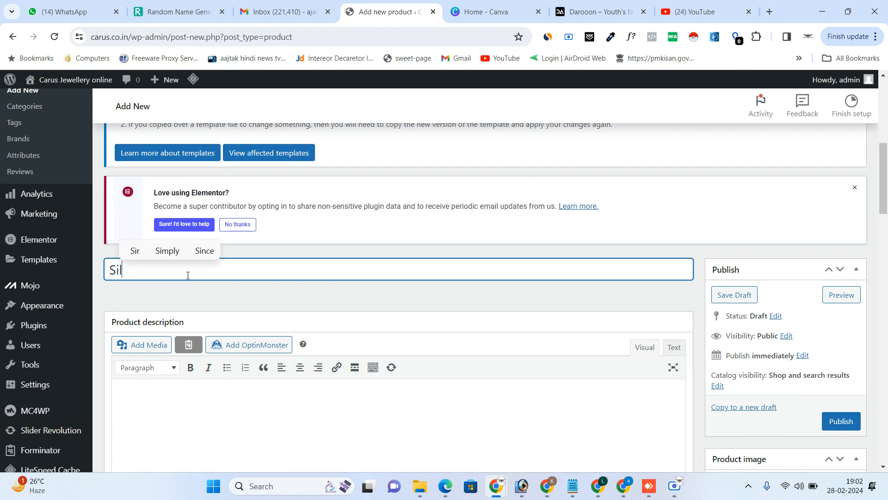
type("ver Tika")
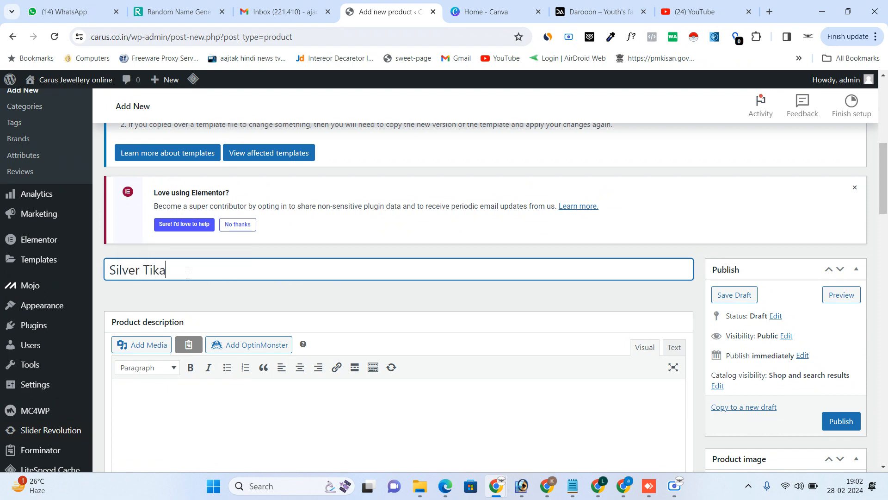
left_click(391, 301)
Write a bold "Description:" heading in the product description and start a non-bold line below it
scroll(391, 299, "down", 4)
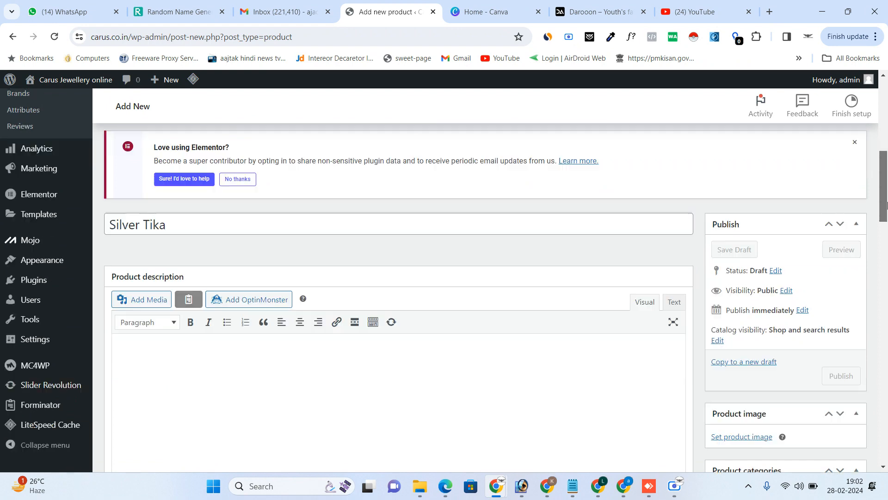
left_click(357, 265)
type("Des")
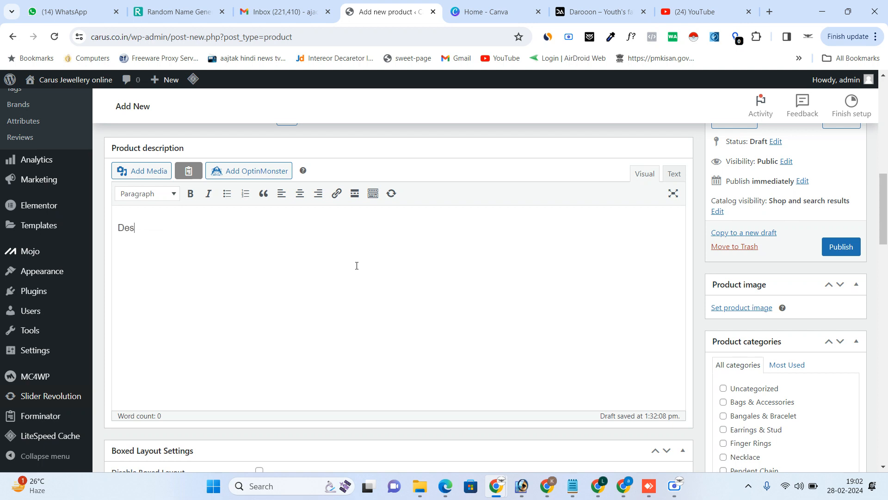
type("cript")
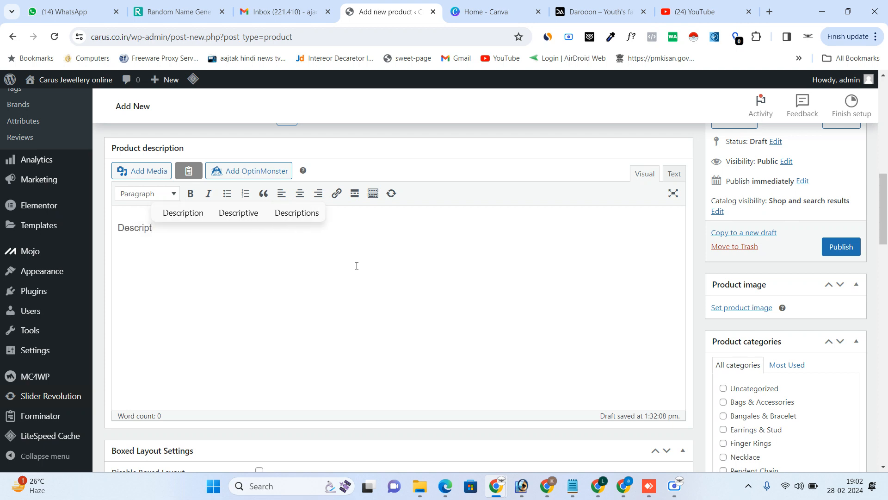
type("ion:")
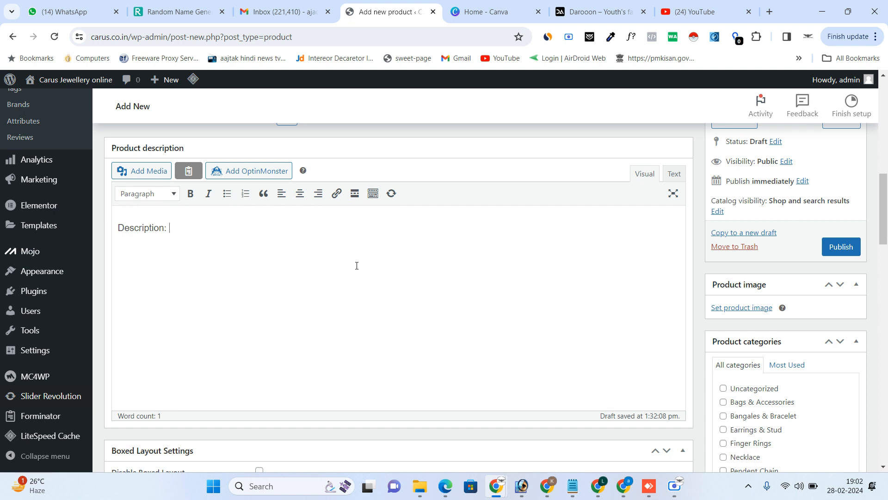
left_click_drag(176, 233, 107, 224)
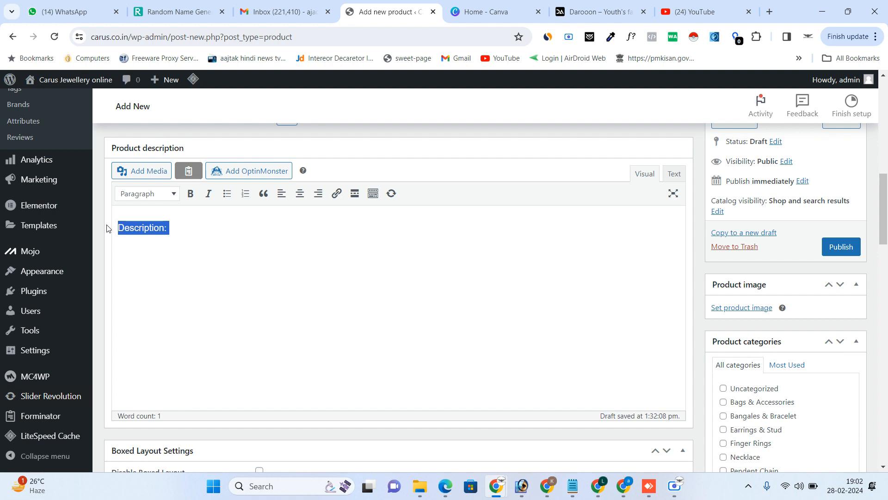
key("ctrl+b")
left_click(186, 230)
key("Return")
key("ctrl+b")
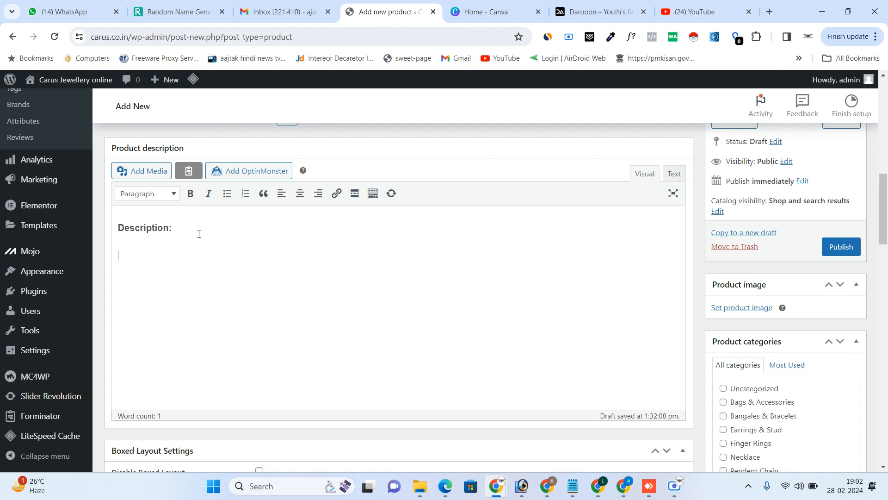
Add "Color:" and "Sape:" lines below the Description heading in the product description and make both labels bold
type("Color")
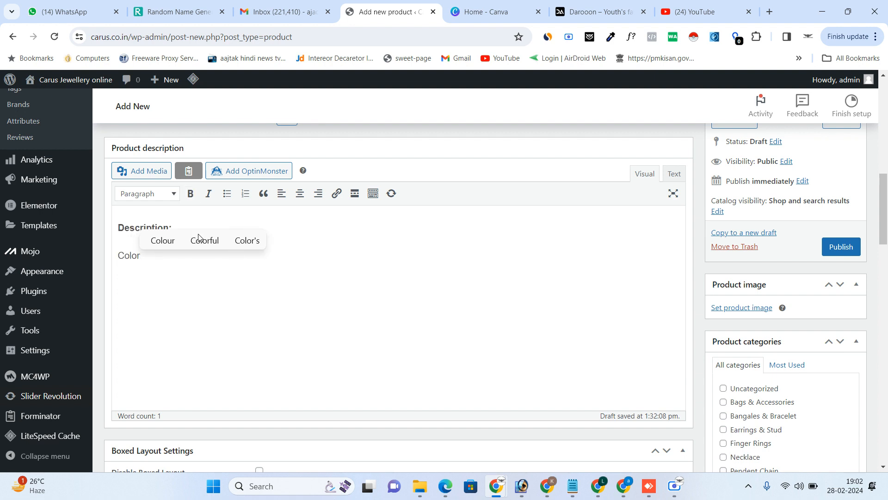
type(": ")
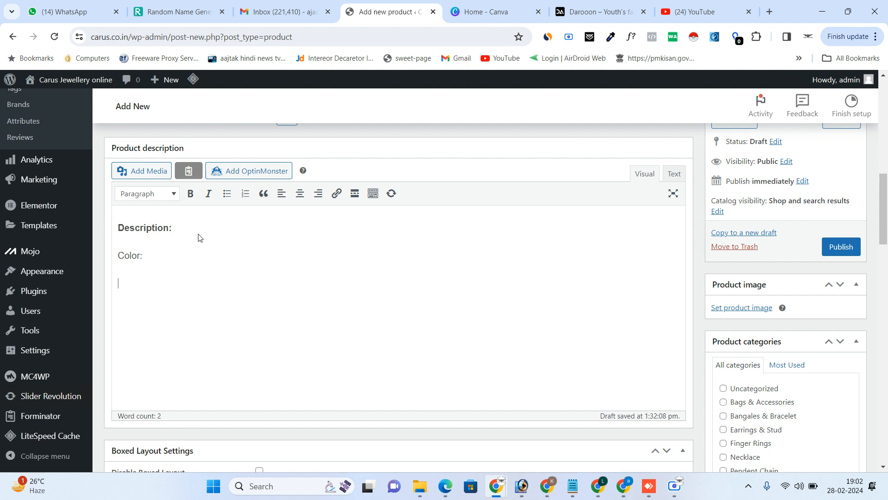
type("Sape:")
left_click_drag(143, 255, 103, 261)
key("ctrl+b")
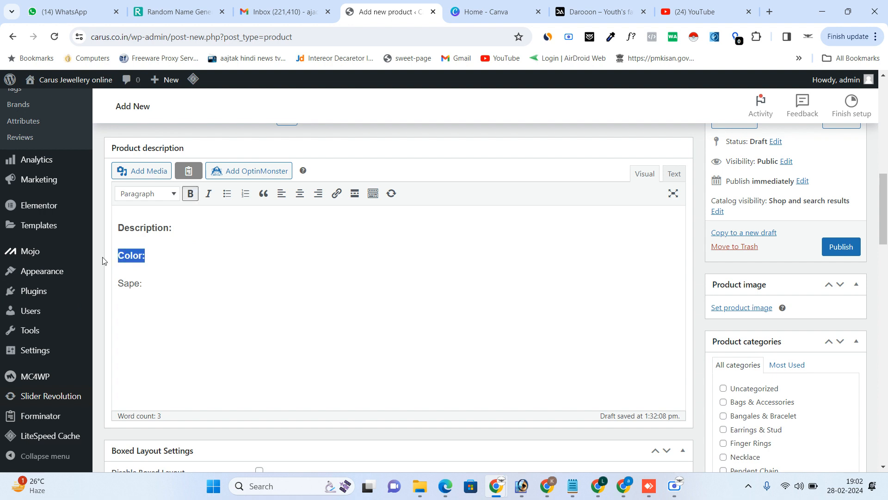
left_click_drag(146, 286, 116, 282)
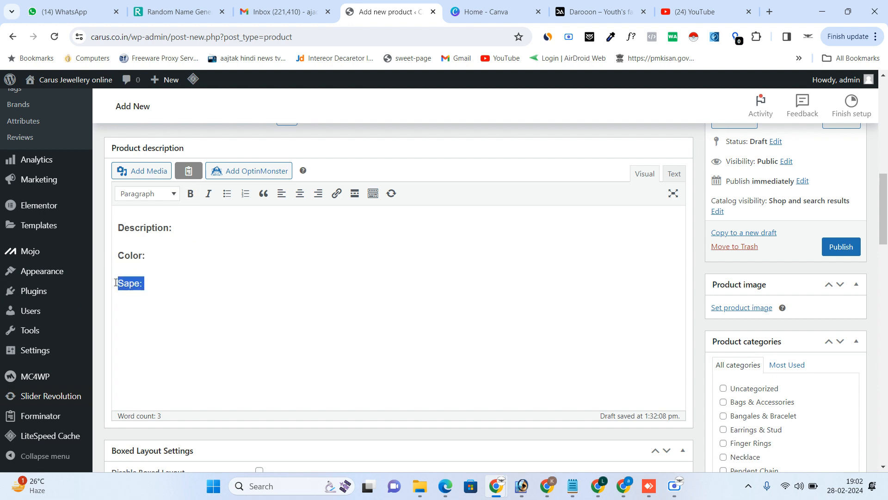
key("ctrl+b")
left_click(189, 282)
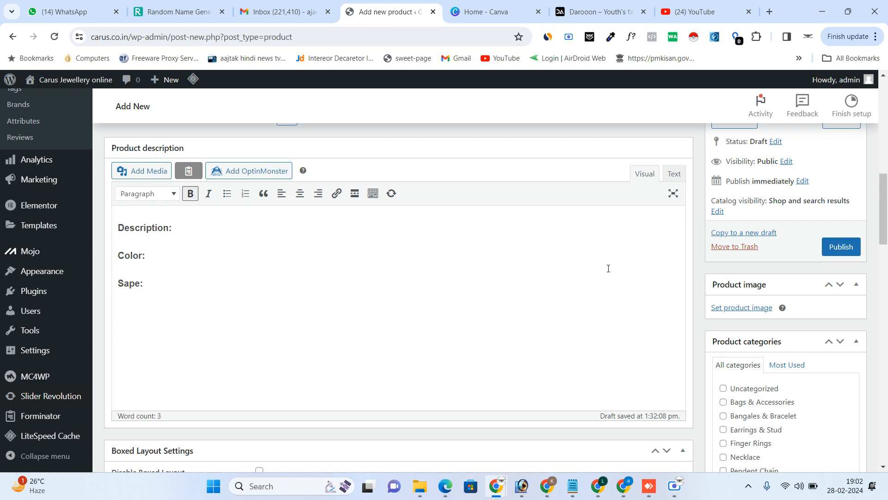
Assign the product to the Finger Rings and Earrings & Stud categories
left_click_drag(886, 202, 886, 241)
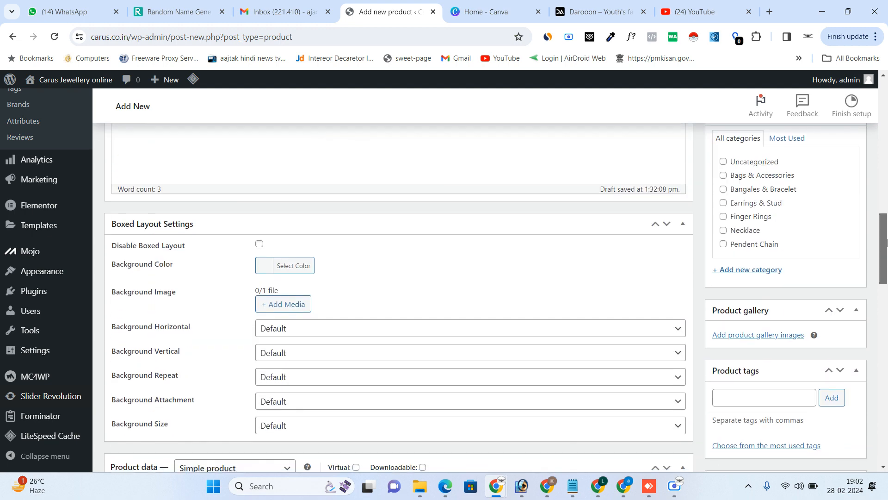
scroll(780, 224, "up", 1)
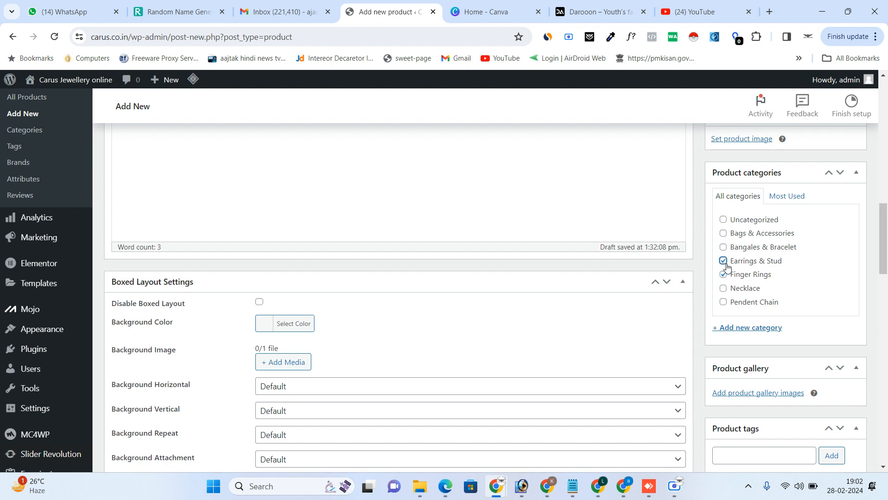
left_click_drag(887, 247, 887, 268)
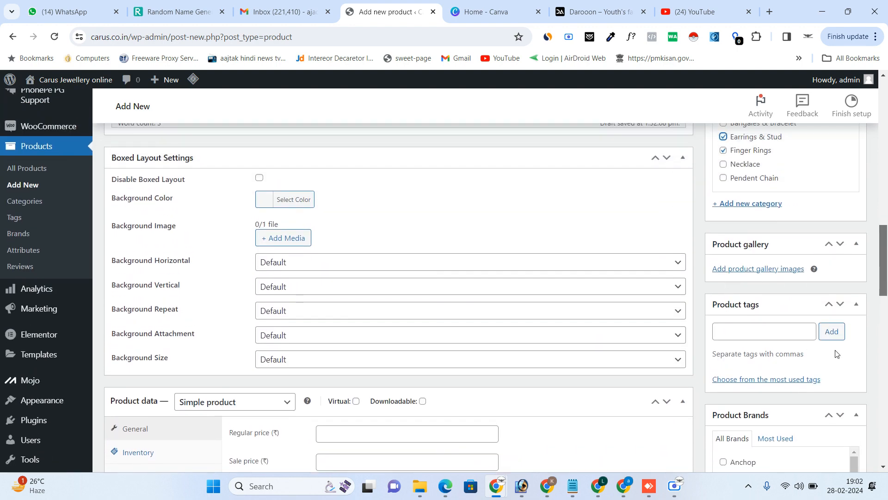
Move the Product image box below the Product categories box
left_click_drag(885, 298, 885, 253)
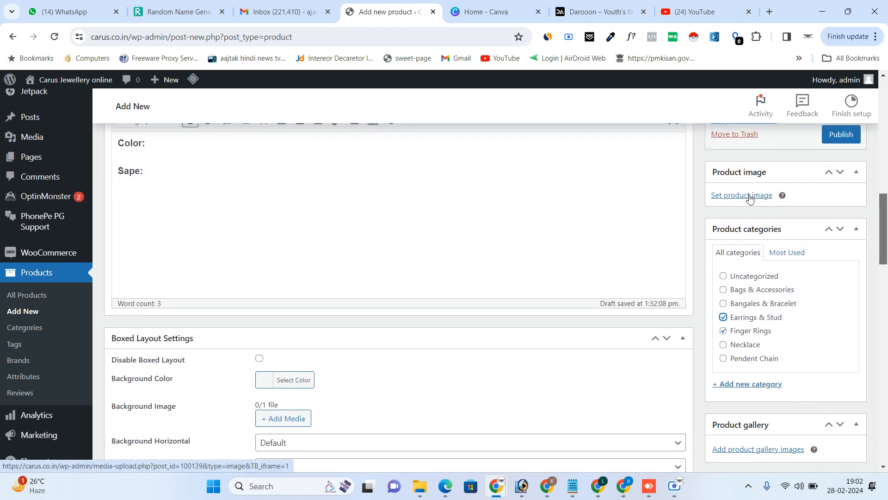
left_click_drag(747, 175, 750, 315)
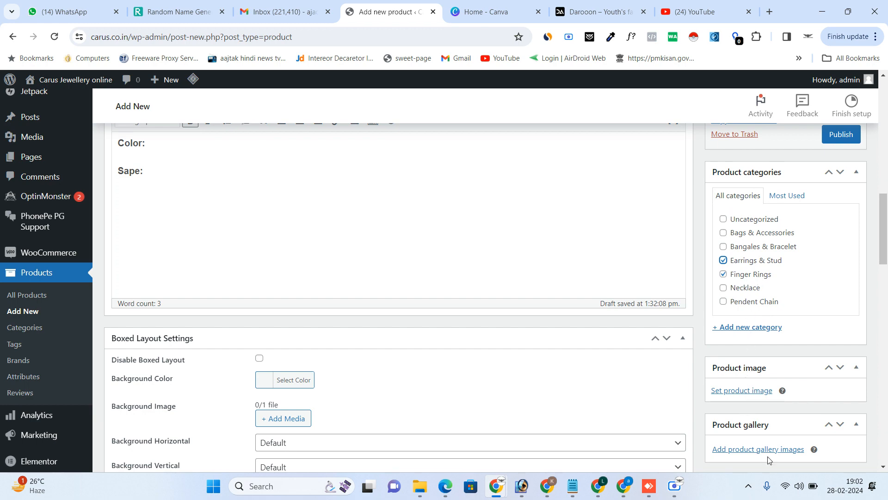
left_click_drag(886, 261, 886, 279)
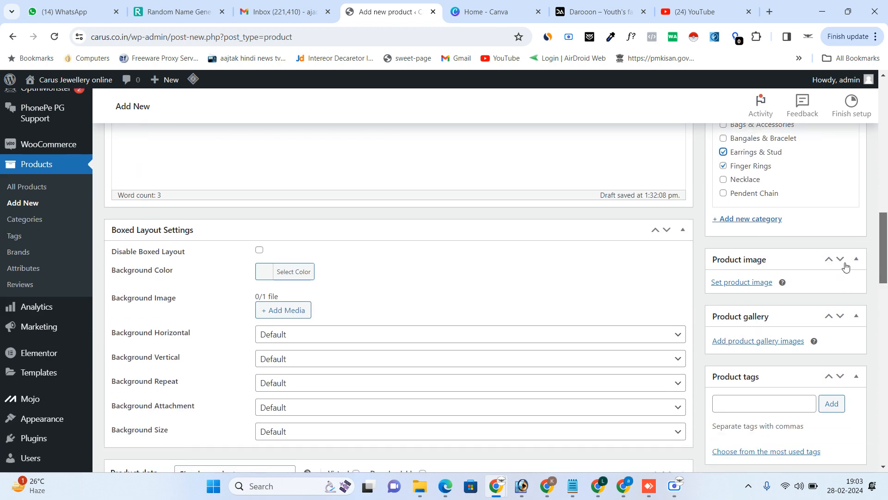
left_click(829, 260)
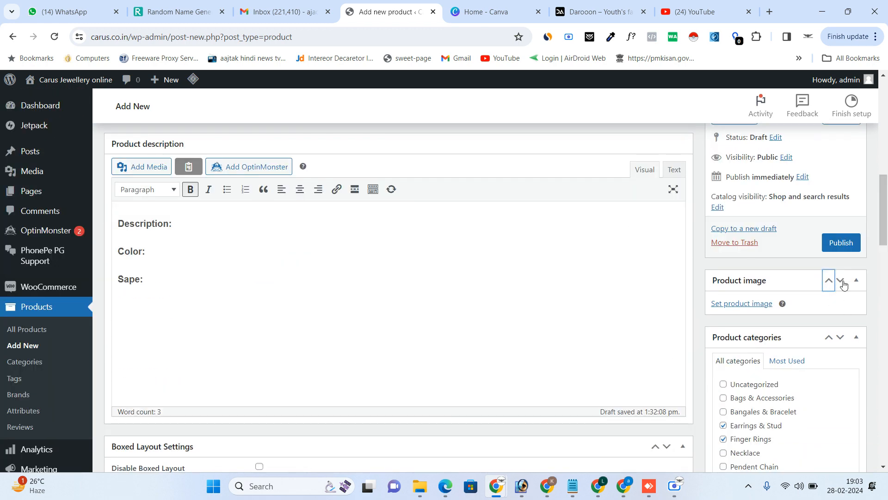
left_click(841, 281)
left_click_drag(887, 215, 886, 264)
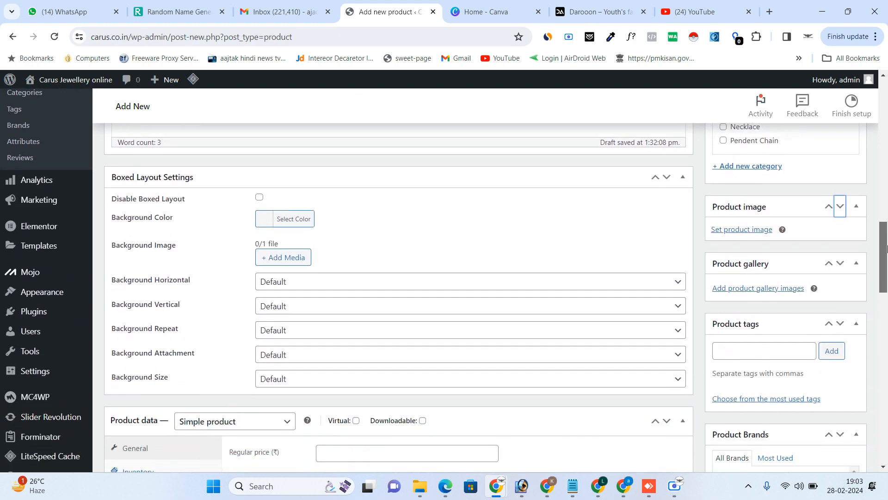
left_click(856, 211)
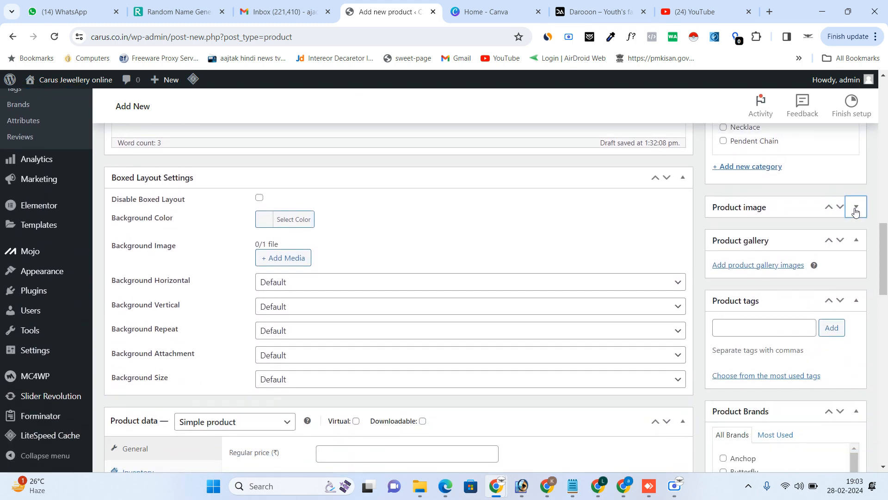
left_click(751, 209)
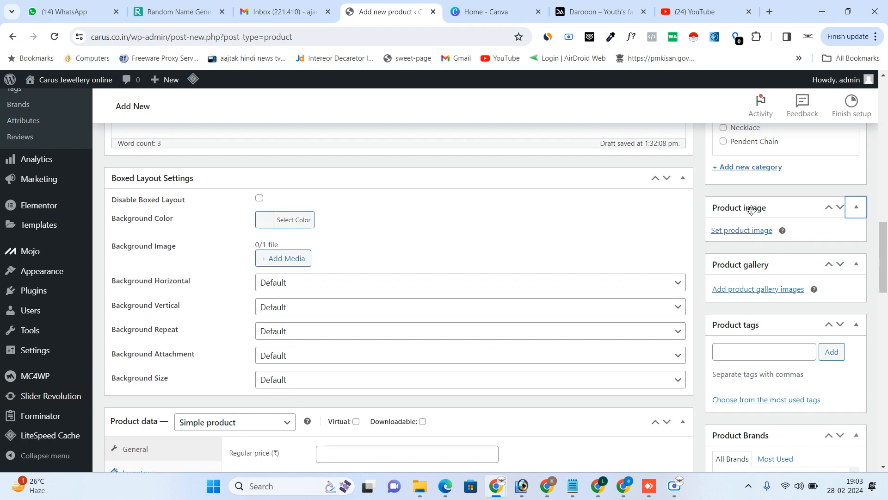
Set the media library photo of the pink stone necklace with matching earrings as the product image
left_click(726, 231)
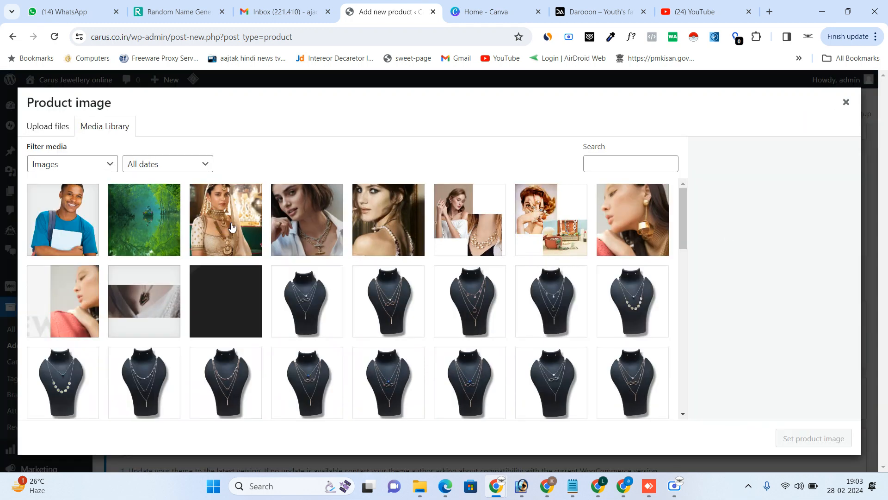
left_click(232, 227)
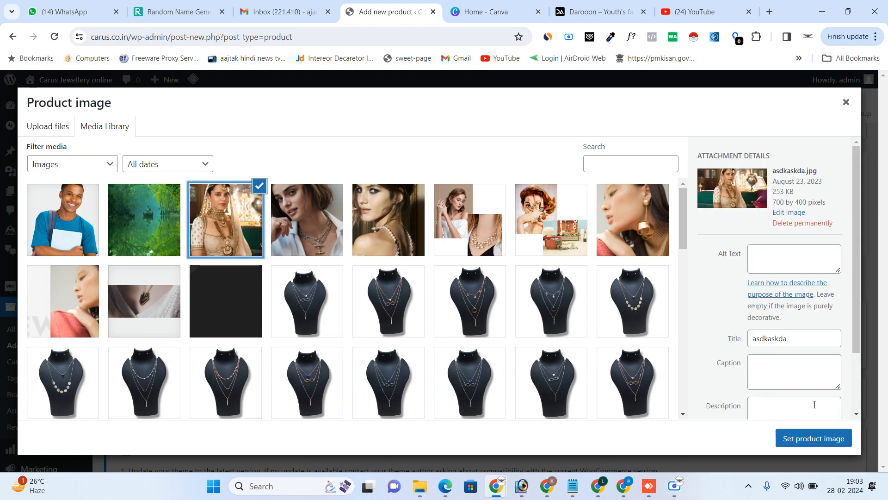
left_click(479, 310)
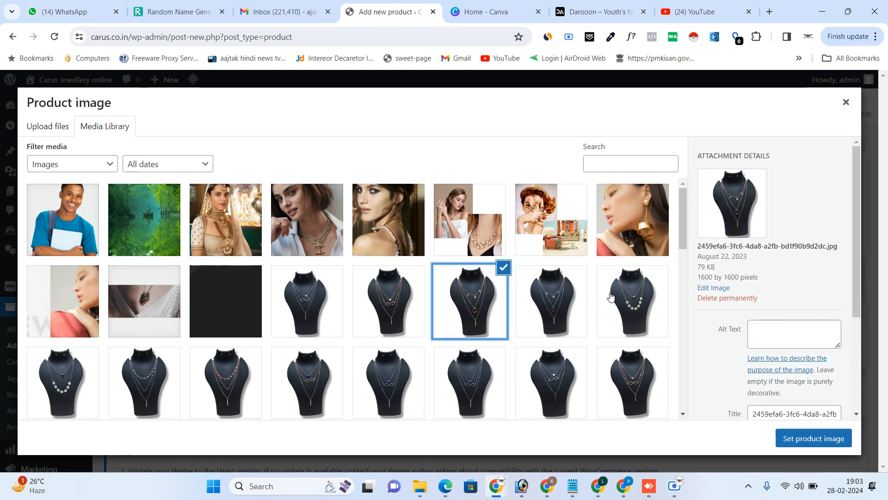
scroll(683, 341, "down", 10)
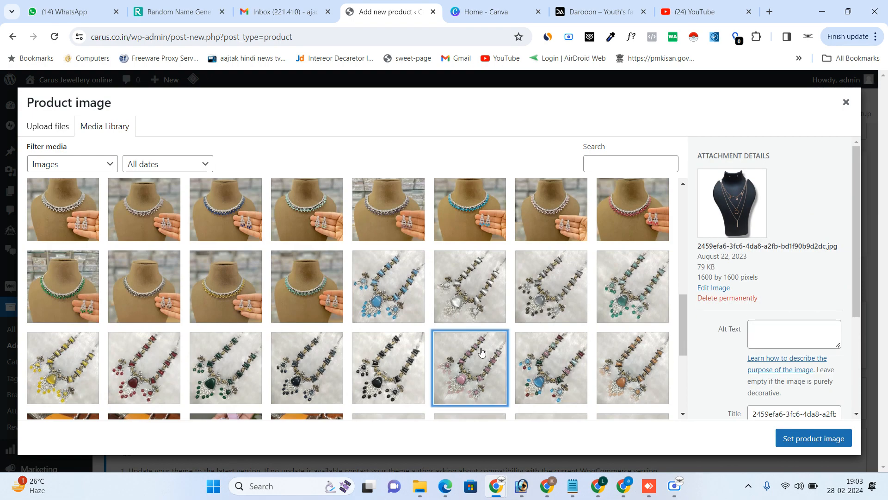
left_click(470, 368)
left_click(789, 441)
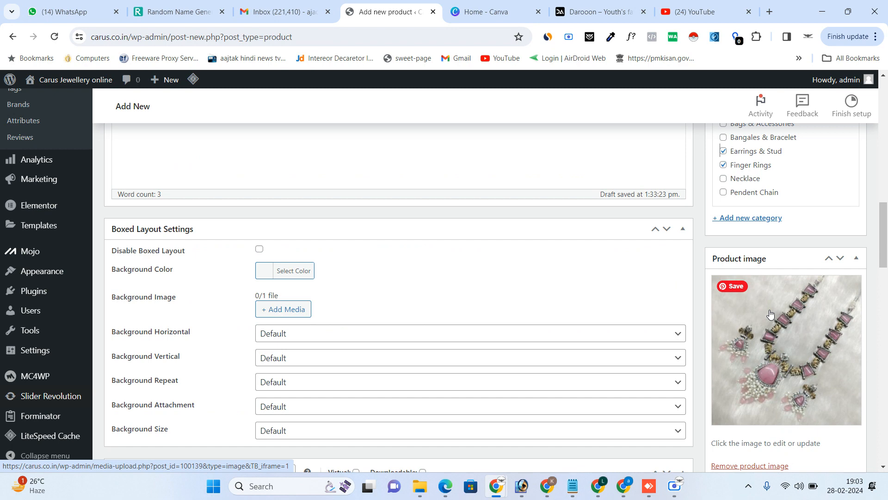
Add the first four media library photos of necklaces on a black bust to the product gallery
scroll(768, 306, "down", 3)
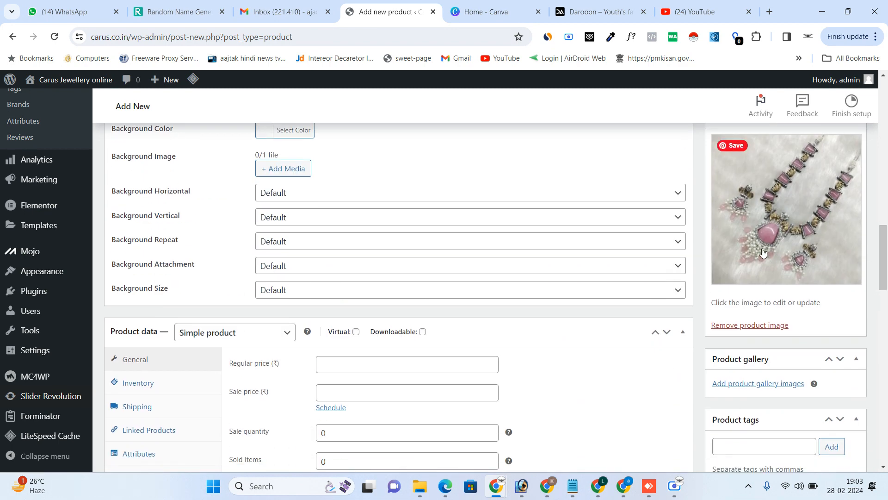
left_click(751, 385)
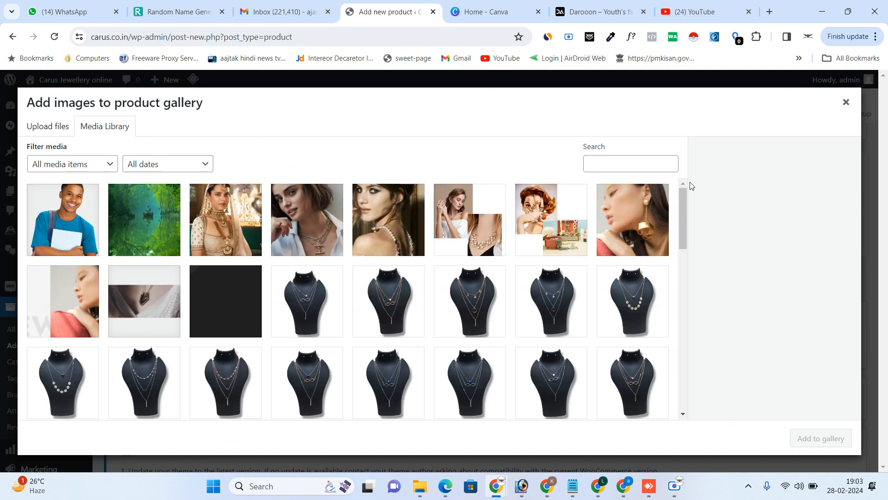
left_click(847, 102)
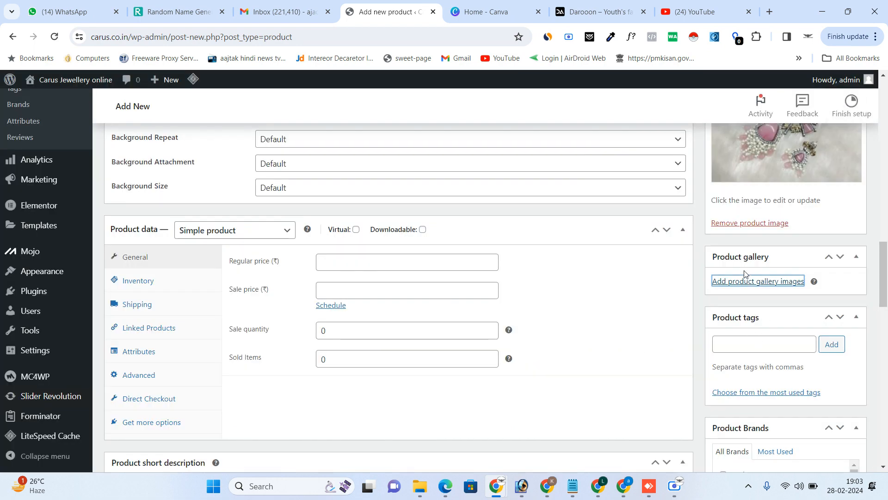
left_click(728, 282)
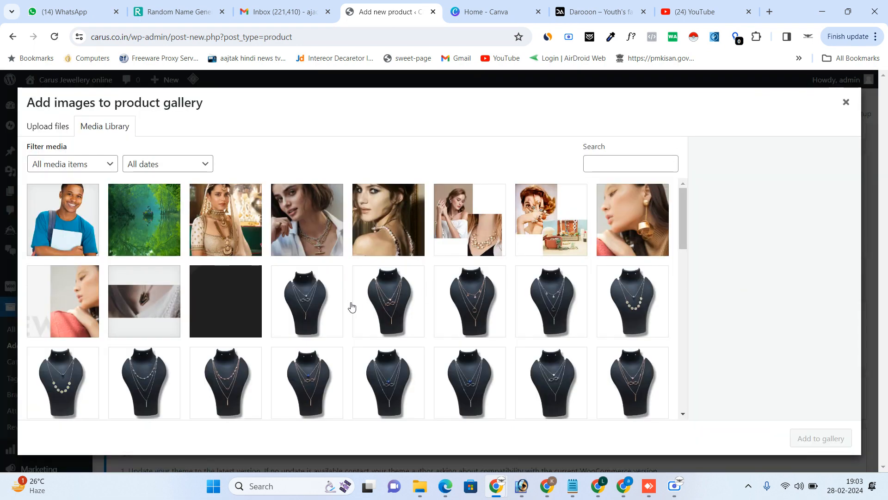
left_click(324, 307)
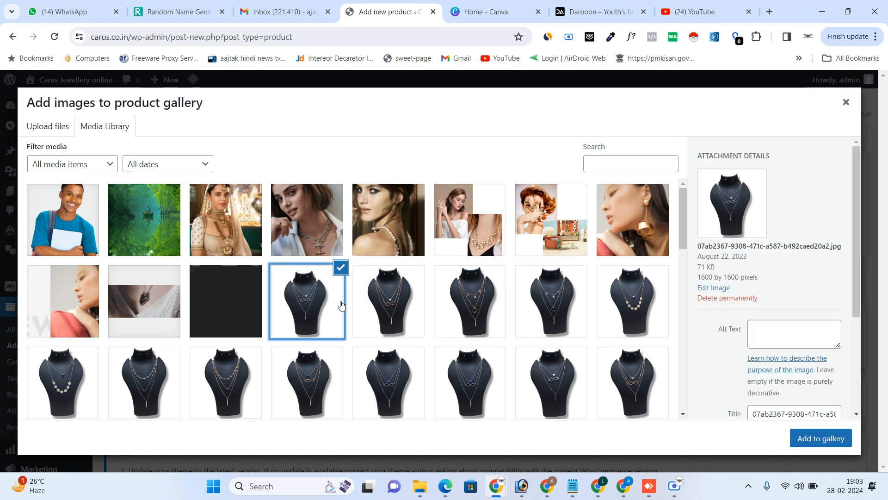
left_click(389, 299)
left_click(445, 298)
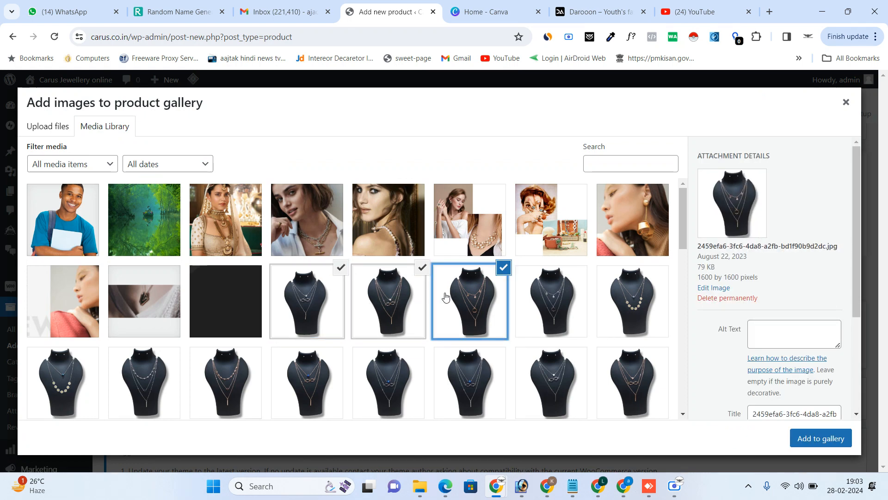
left_click(558, 292)
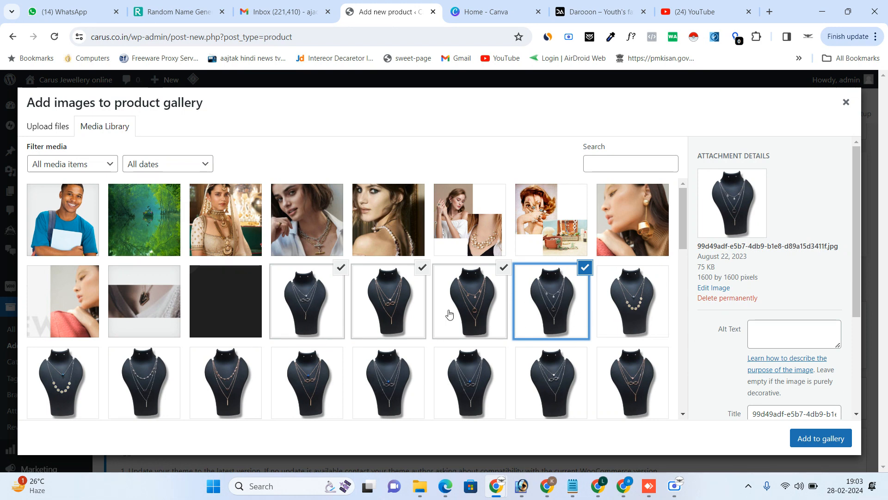
left_click(68, 133)
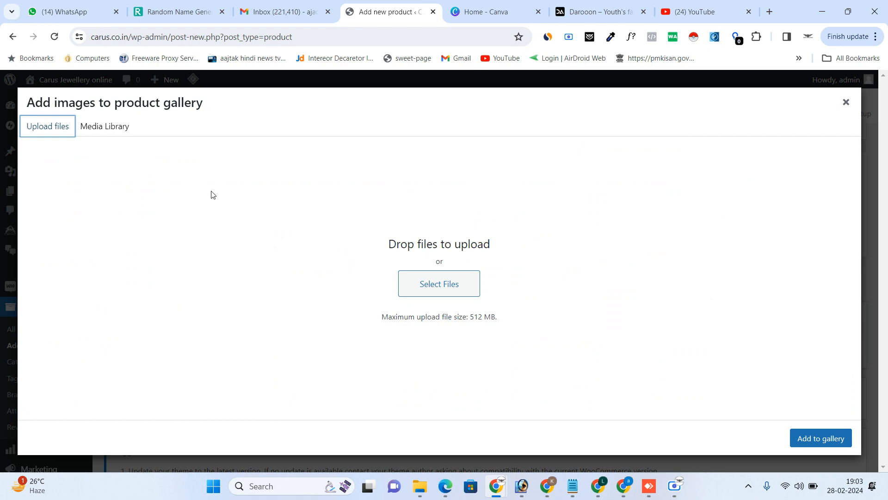
left_click(106, 123)
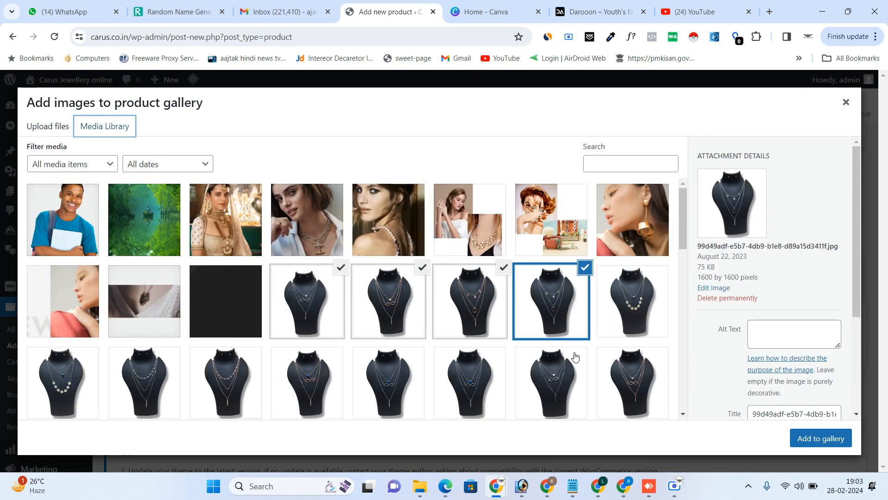
left_click(810, 435)
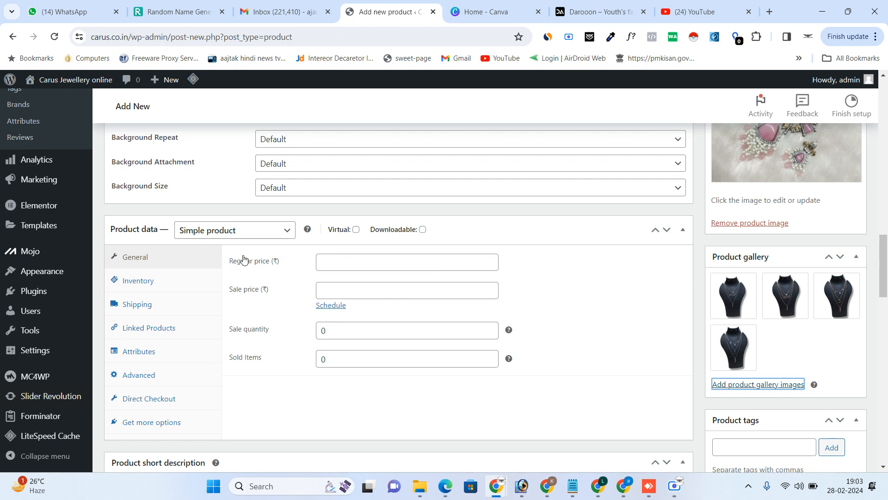
Set the product's regular price to 200 and its sale price to 180 in the general product data
left_click_drag(885, 265, 885, 213)
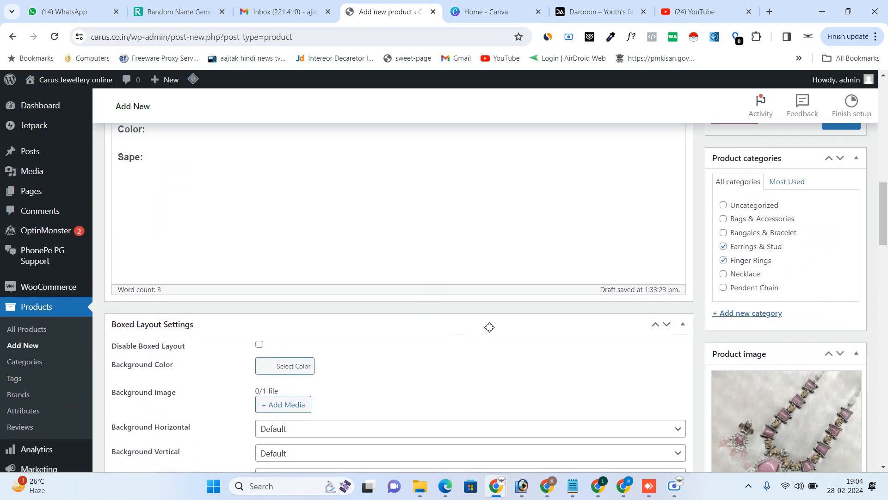
left_click_drag(885, 237, 884, 292)
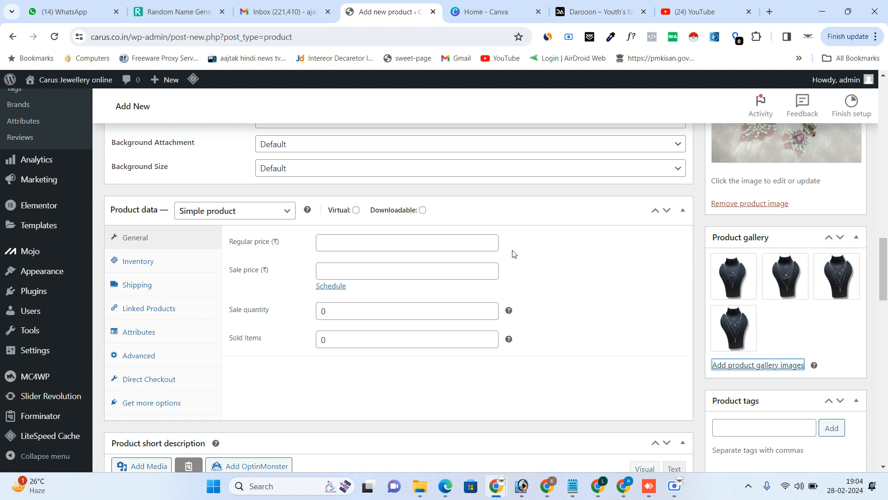
left_click(345, 244)
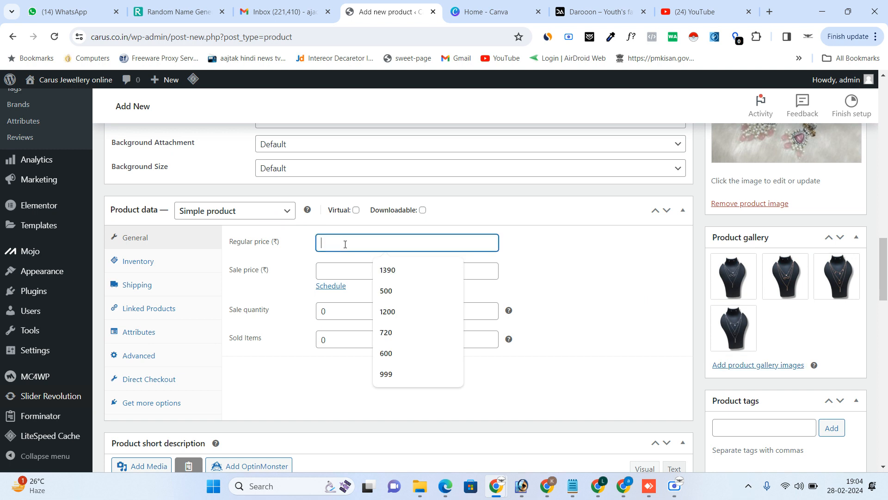
type("200")
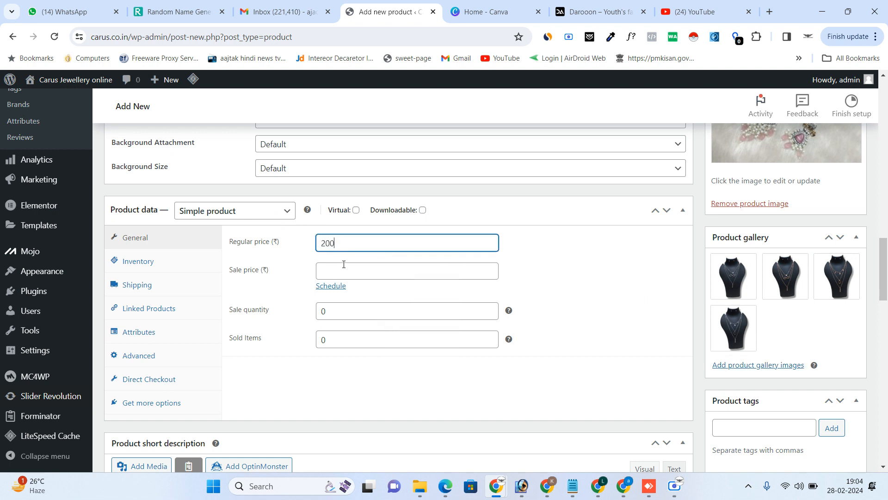
left_click(344, 267)
type("180")
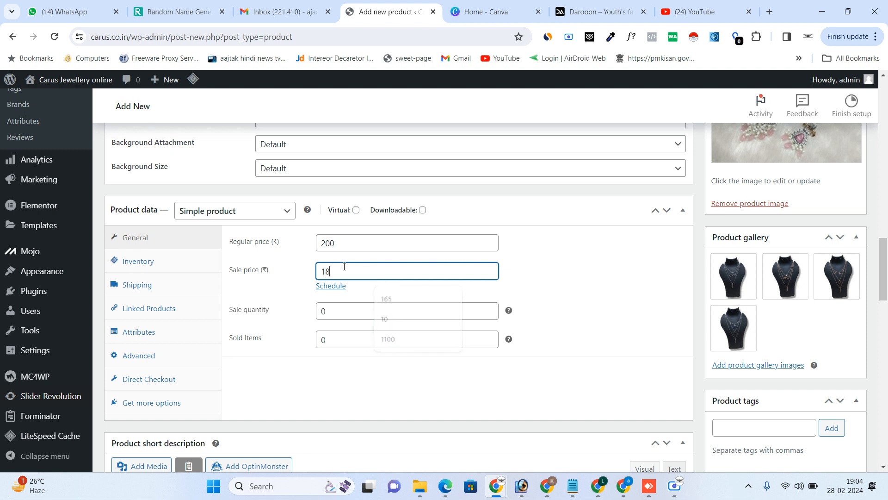
Try a sale price above the 200 regular price, and replace it with 190
double_click(327, 272)
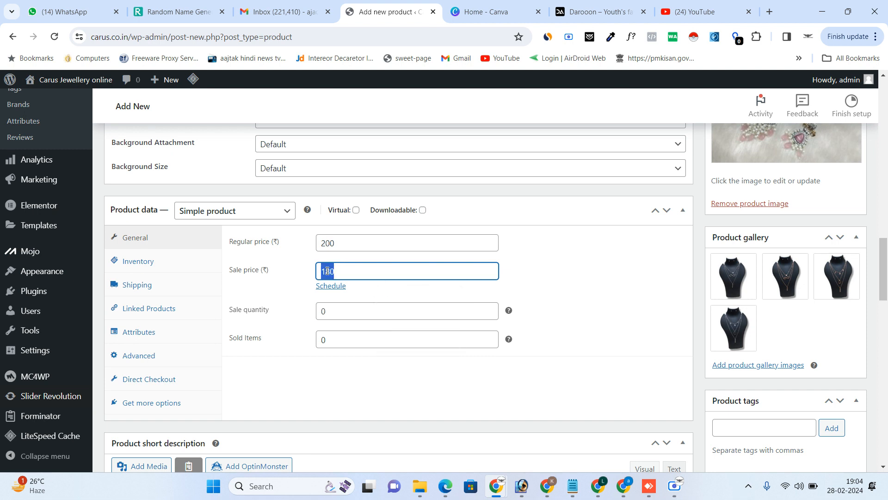
type("210")
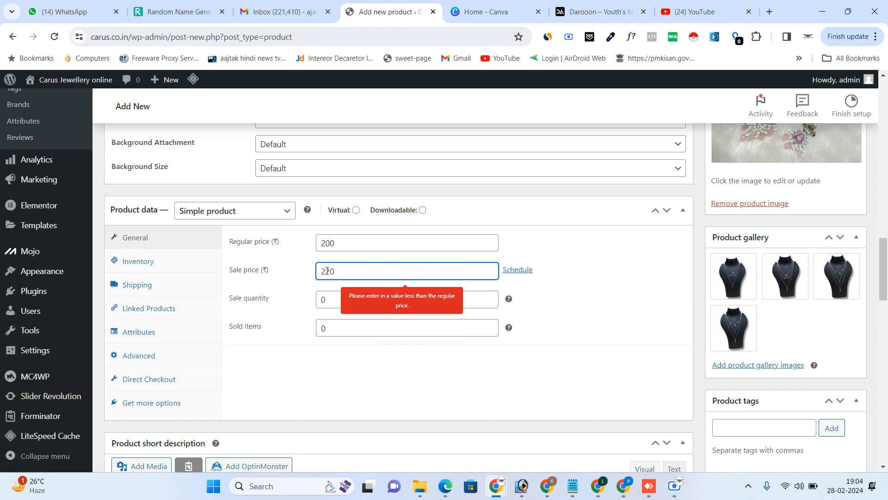
double_click(326, 273)
type("190")
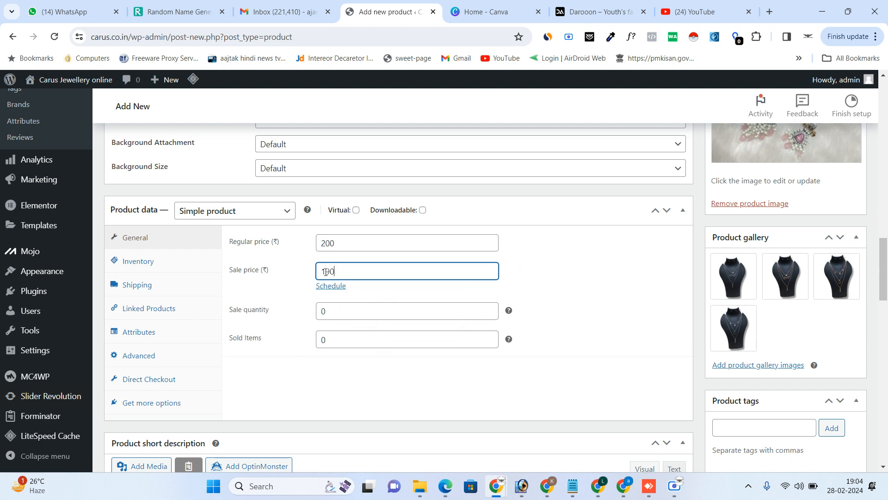
left_click(538, 285)
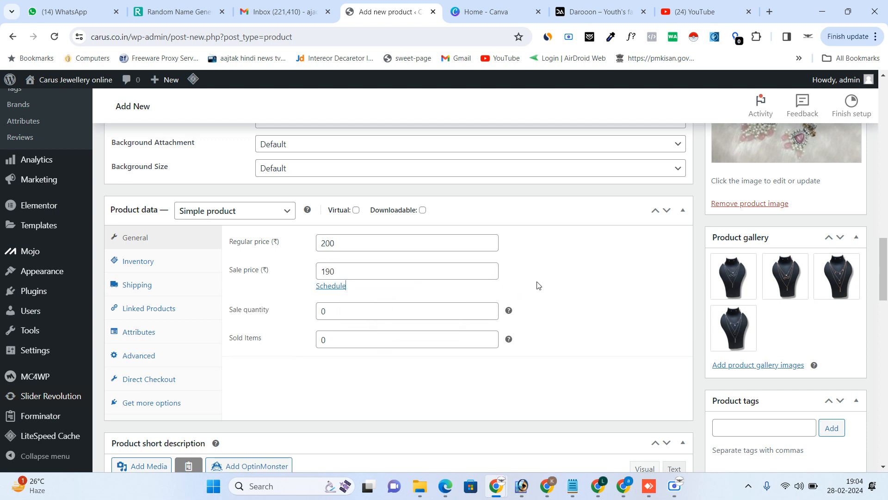
Set the product's sale quantity to 1000 in the general product data
left_click(319, 314)
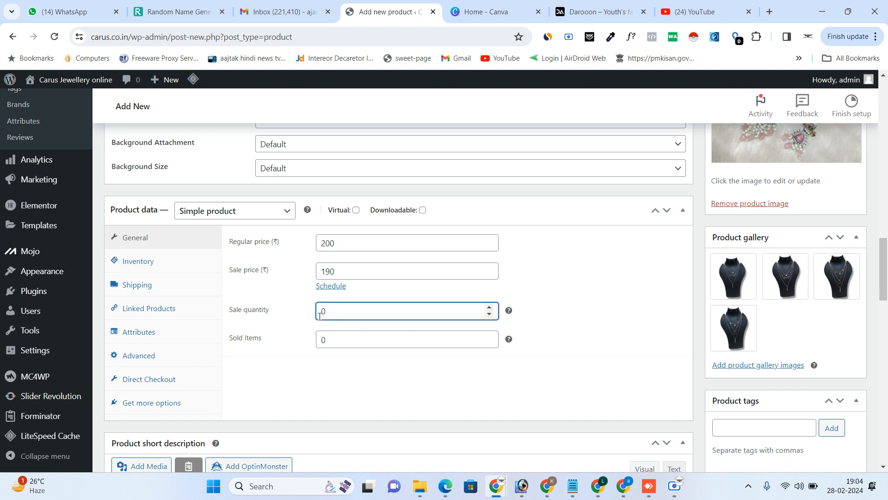
type("1000")
left_click(628, 310)
Enter HGHSH56253 as the product's SKU in the inventory data
left_click_drag(885, 277, 886, 292)
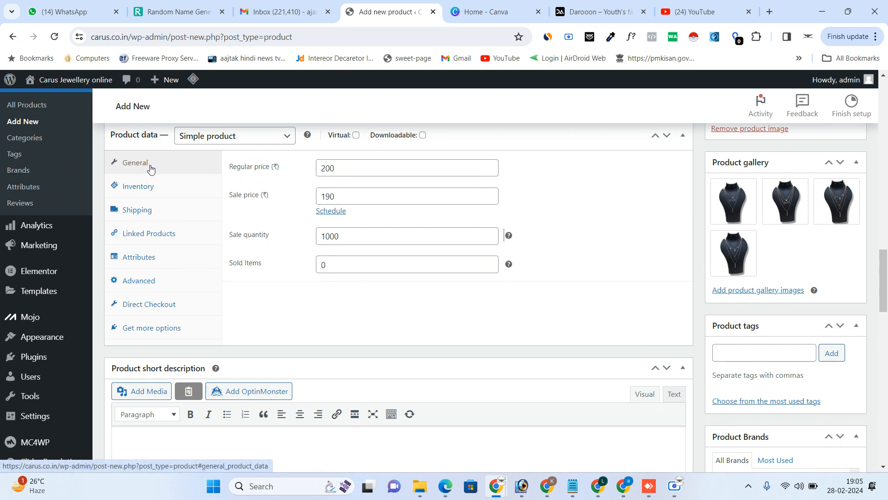
left_click(148, 187)
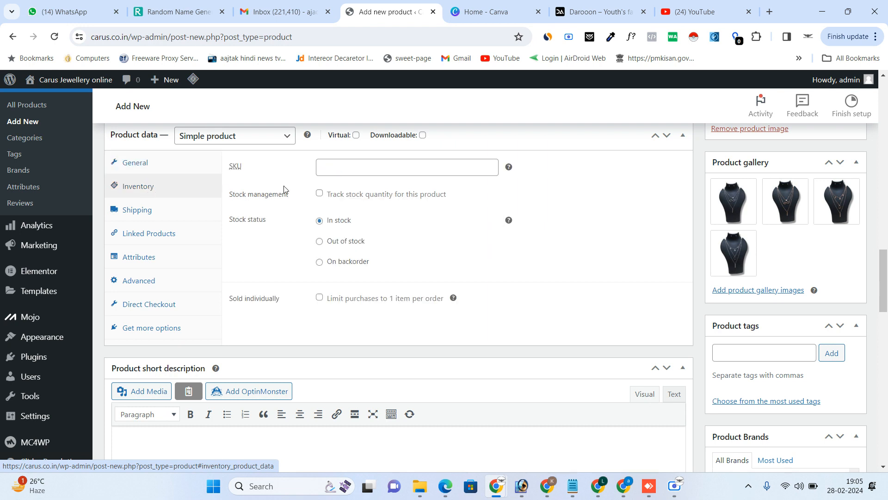
left_click(334, 175)
type("HGHSH56253")
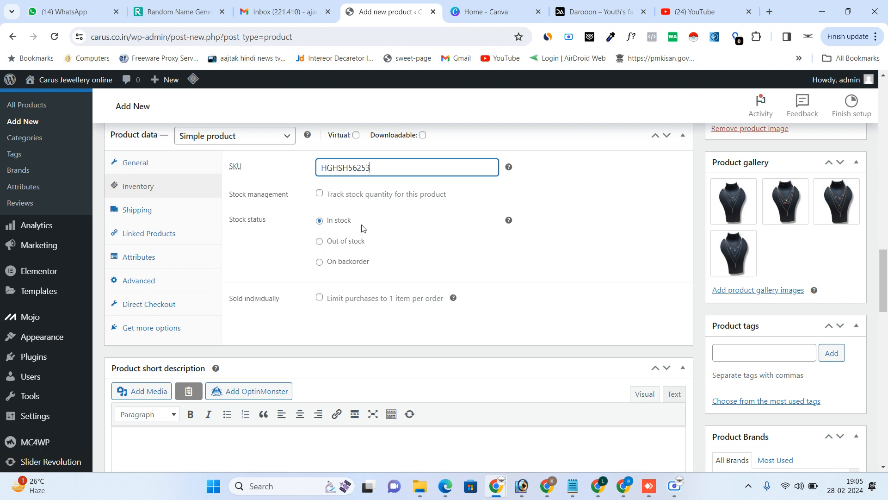
Enable stock quantity tracking for the product and set its stock quantity to 1000
left_click(322, 198)
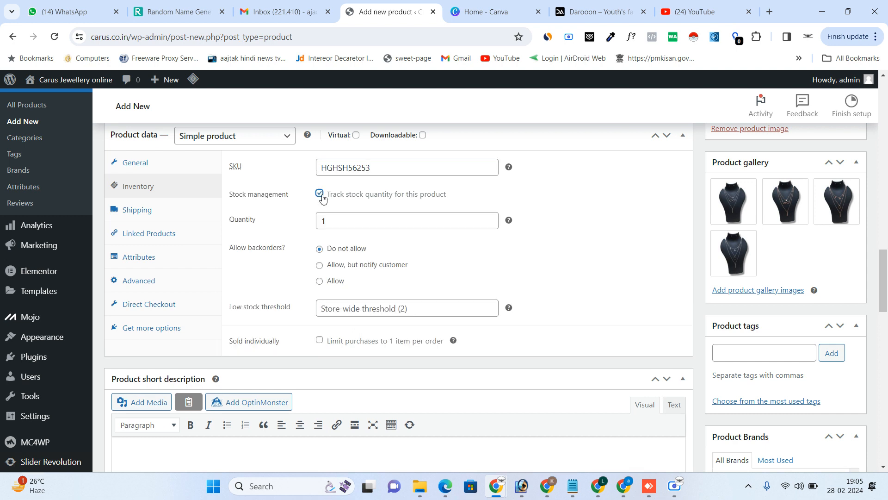
left_click(346, 217)
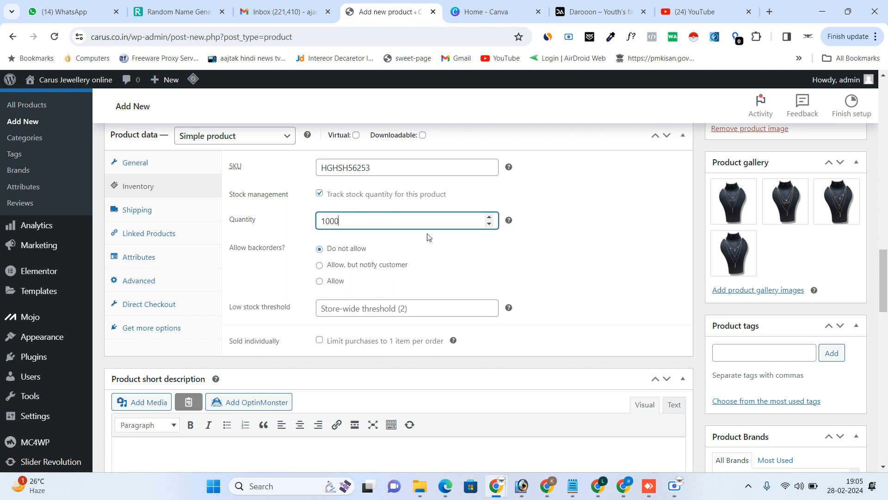
left_click(466, 248)
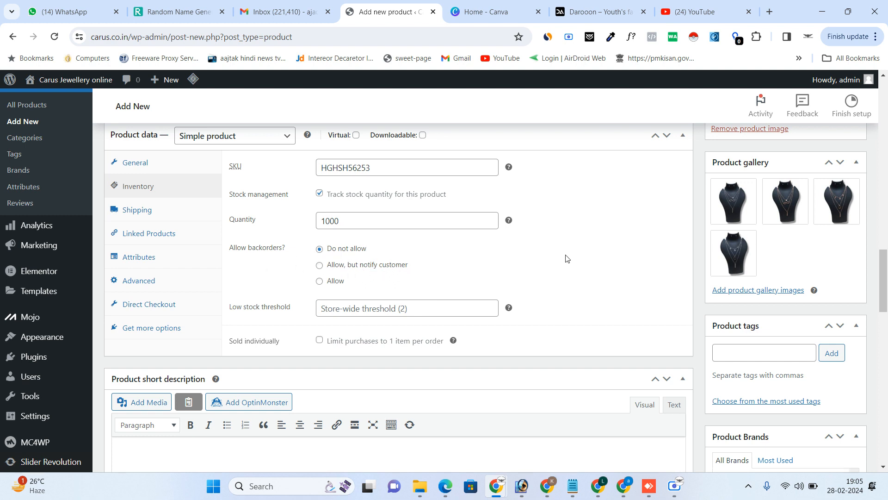
Add the product tags "silver jewellery" and "jewellery"
left_click_drag(884, 281, 886, 297)
left_click(753, 234)
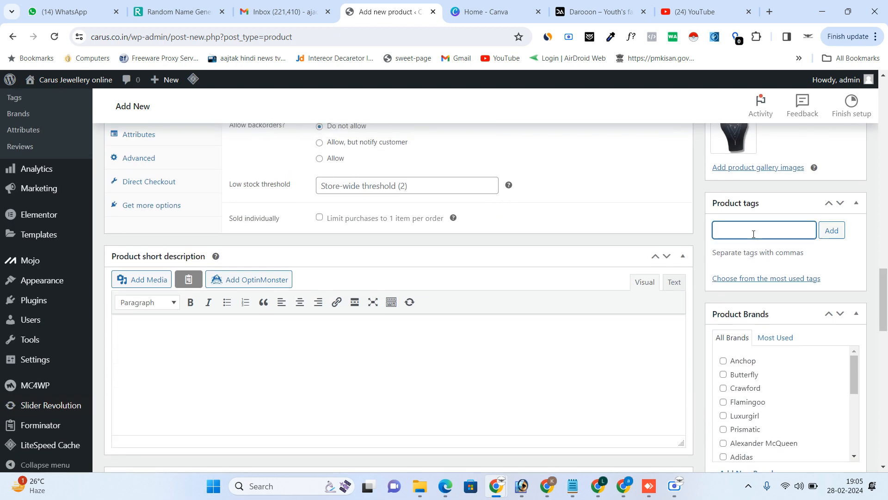
type("sil")
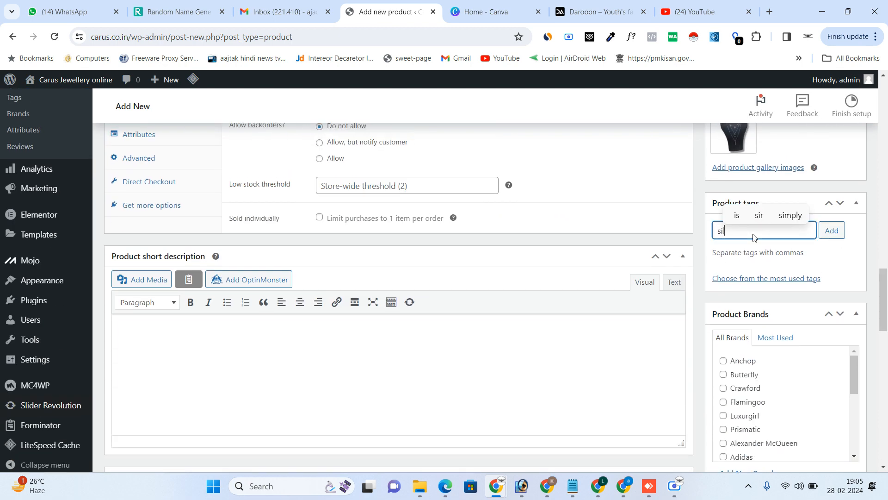
type("ver jewe")
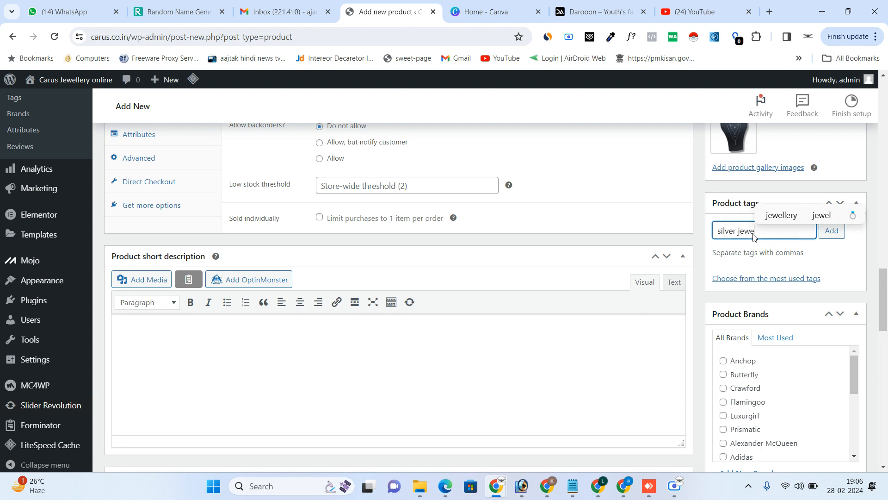
type("llery,")
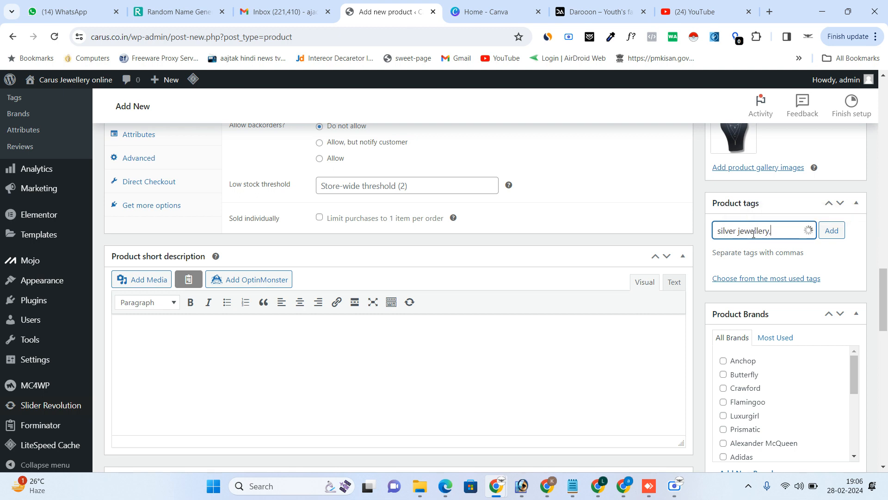
left_click(832, 240)
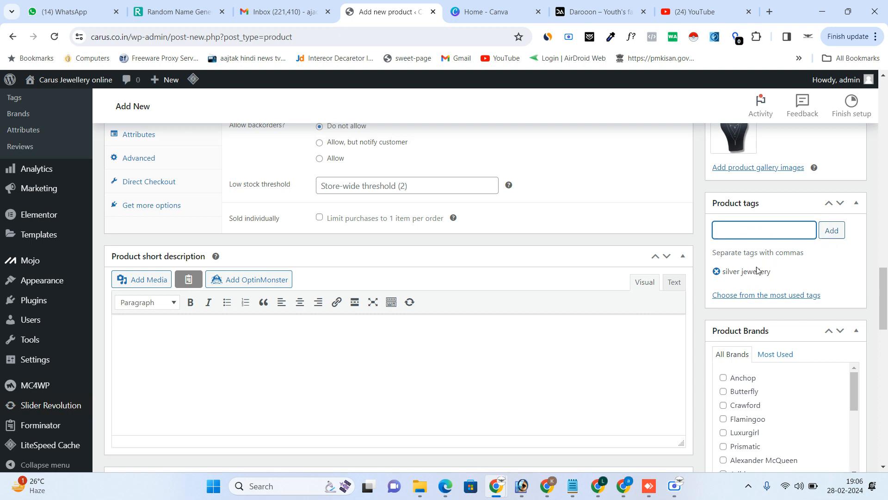
type("jewellery")
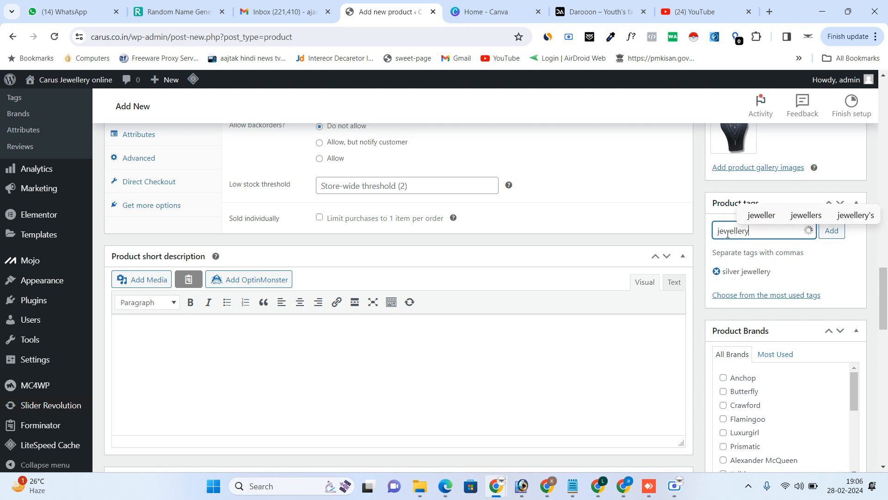
type(",")
left_click(827, 231)
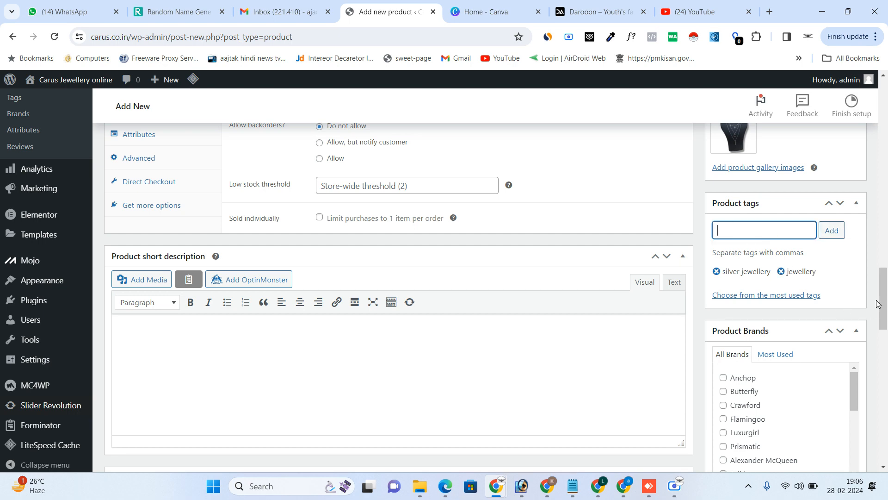
Set the product's weight to 0.20 kg in the shipping data
mouse_move(884, 287)
left_mouse_down()
mouse_move(886, 228)
mouse_move(885, 280)
left_mouse_up()
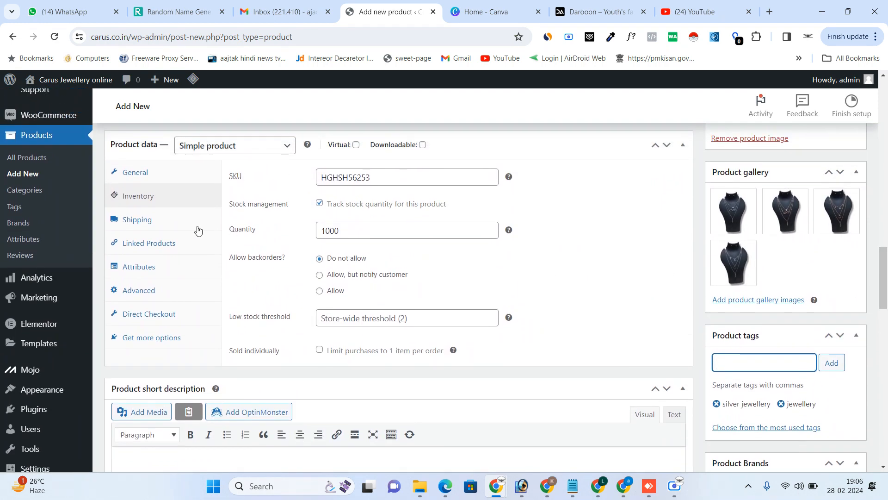
left_click(146, 225)
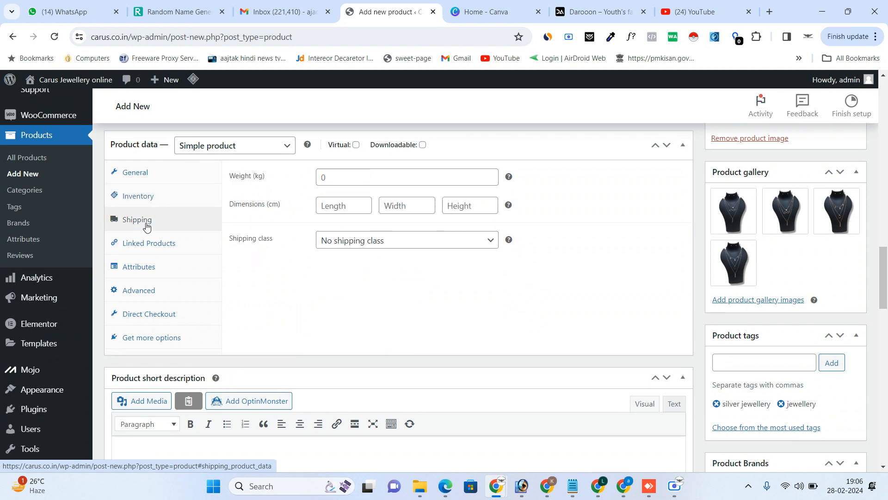
left_click(317, 178)
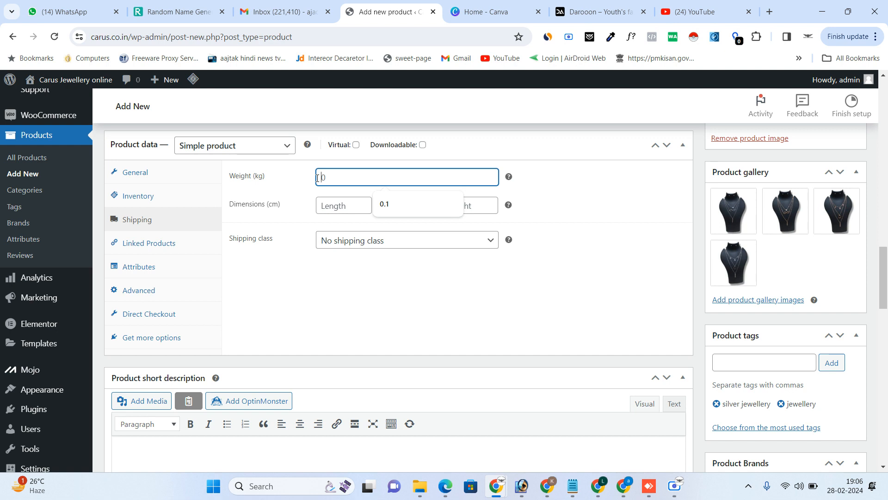
type(".0")
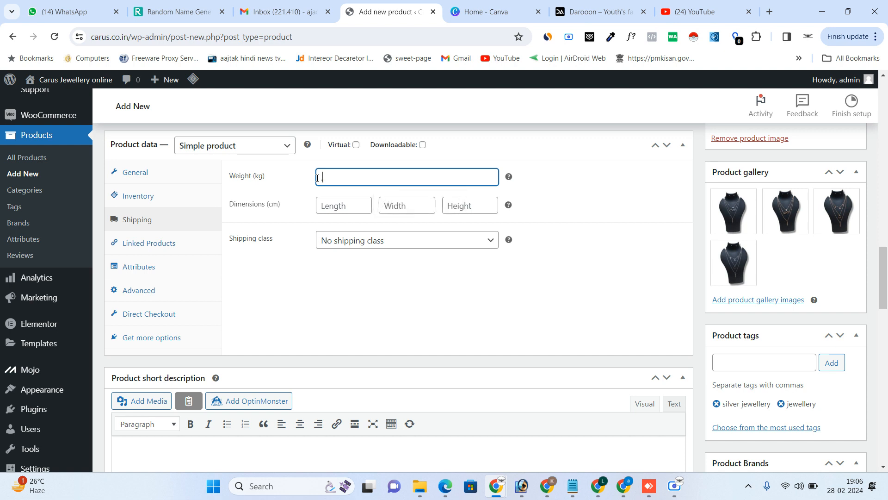
type("0.")
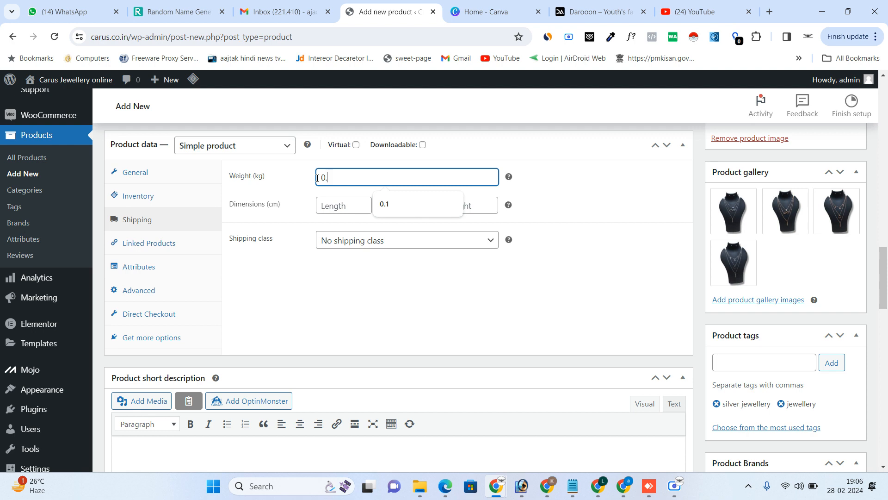
type("20")
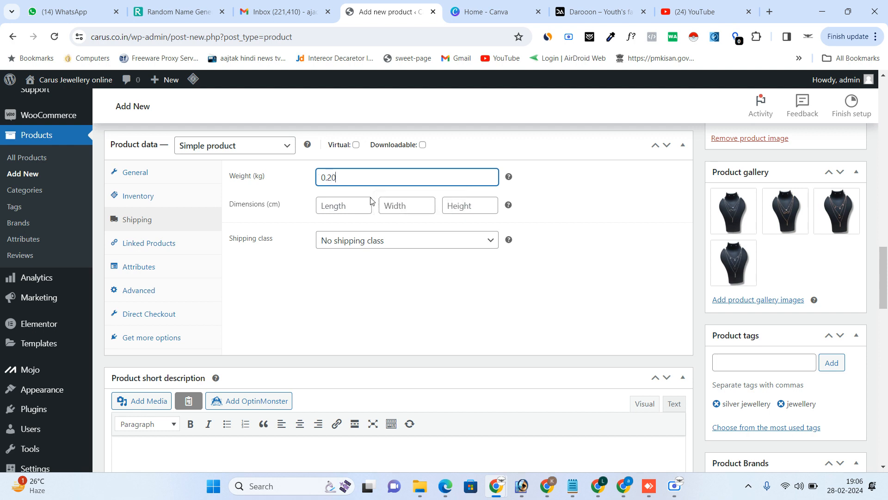
left_click(563, 249)
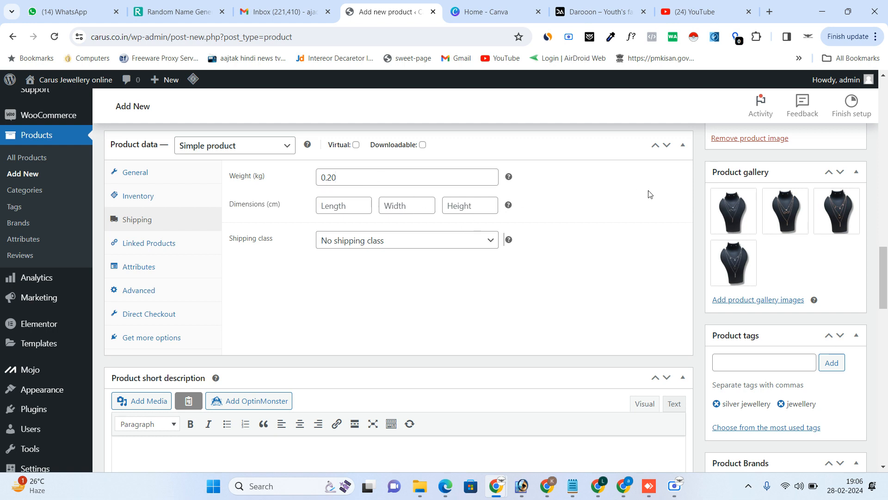
Set the product's shipping dimensions to 20 cm length, 10 cm width and 10 cm height
left_click(344, 205)
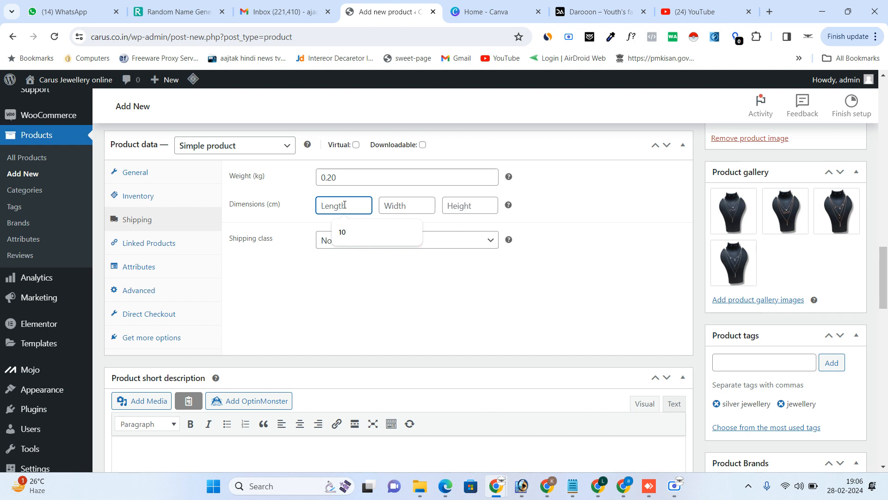
type("20")
left_click(388, 205)
type("1")
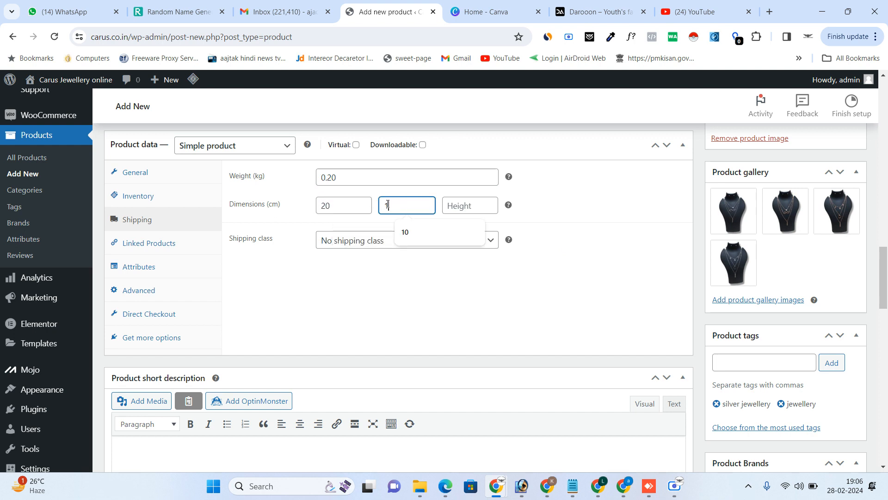
type("0")
left_click(472, 206)
type("1")
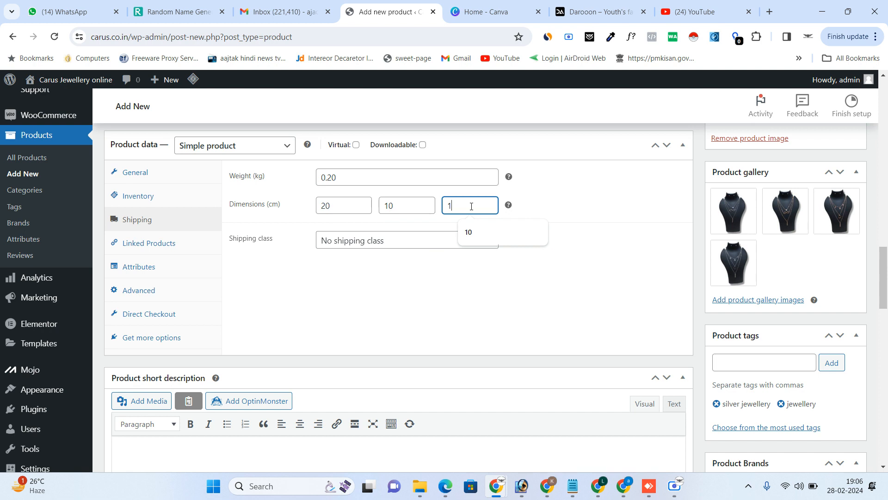
type("0")
left_click(408, 272)
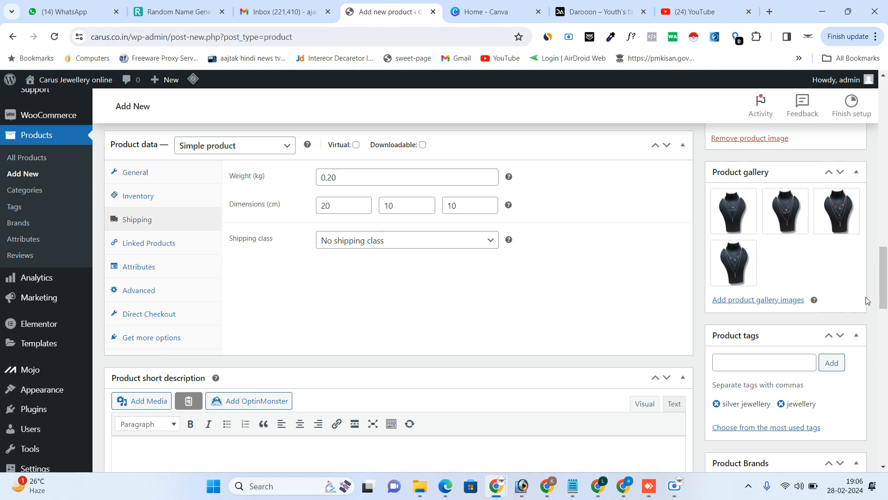
Check which shipping classes are available for the product
mouse_move(884, 269)
left_mouse_down()
mouse_move(885, 331)
mouse_move(885, 203)
mouse_move(881, 283)
left_mouse_up()
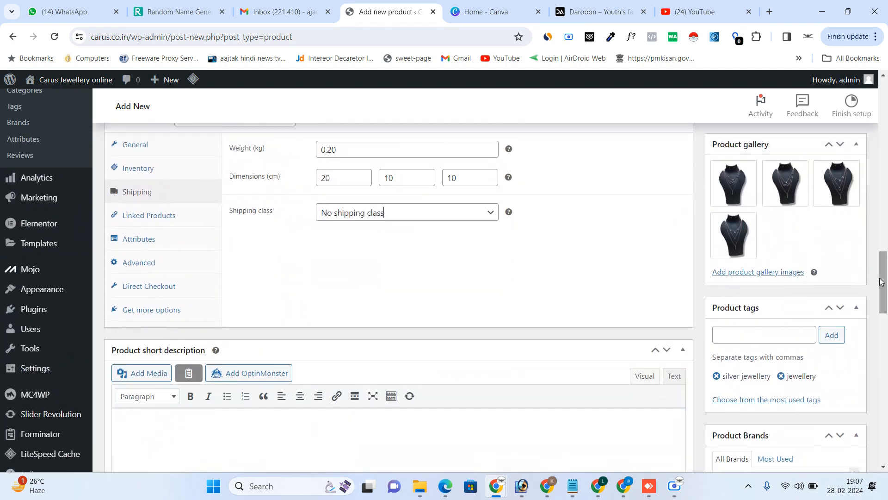
left_click(388, 215)
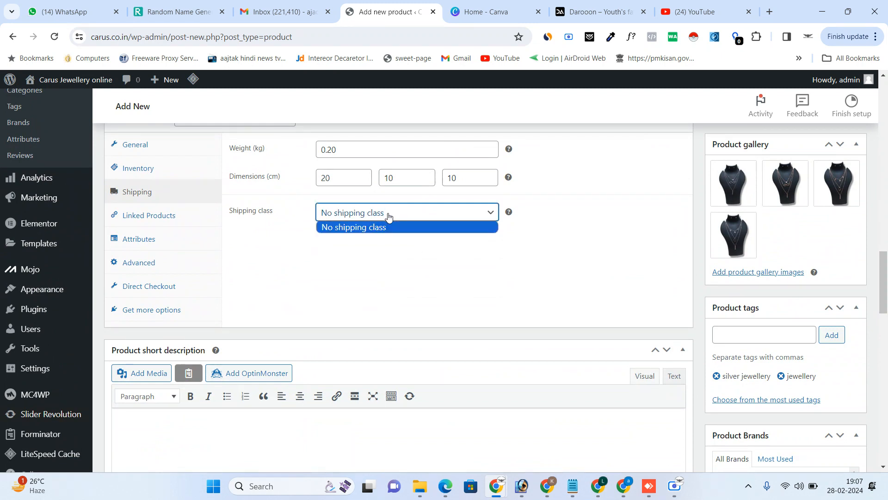
left_click(365, 248)
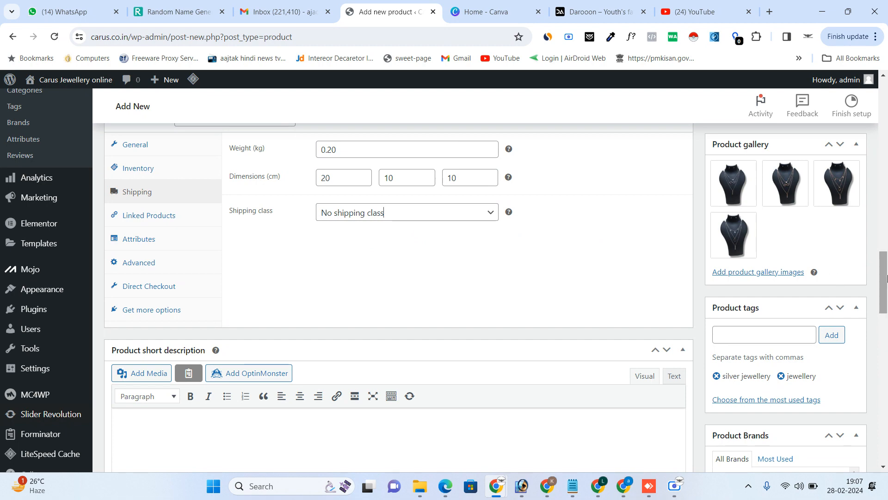
Return to the general product data to review the prices and sale quantity
mouse_move(884, 276)
left_mouse_down()
mouse_move(887, 244)
mouse_move(887, 260)
left_mouse_up()
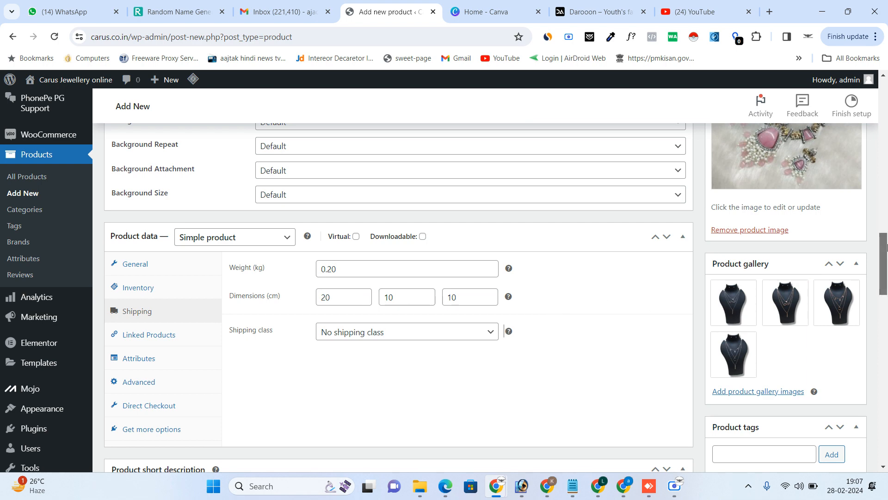
left_click_drag(886, 248, 886, 291)
mouse_move(886, 248)
left_mouse_down()
mouse_move(886, 175)
mouse_move(886, 248)
left_mouse_up()
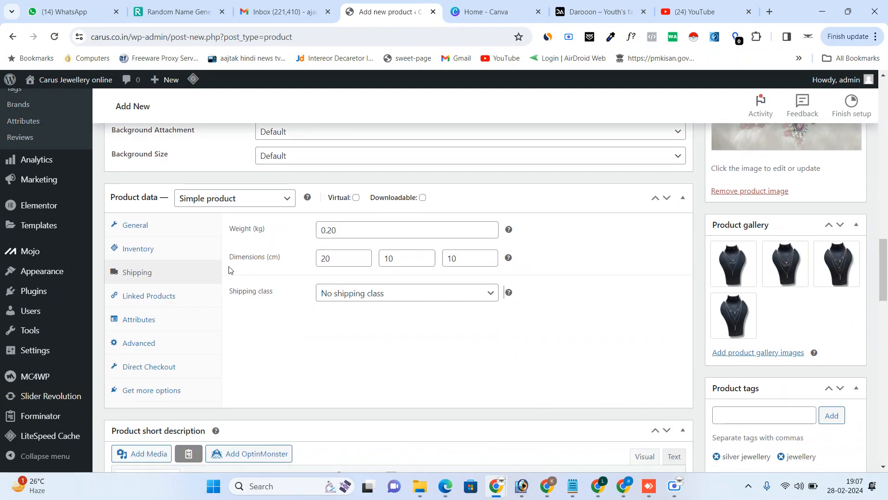
left_click(168, 229)
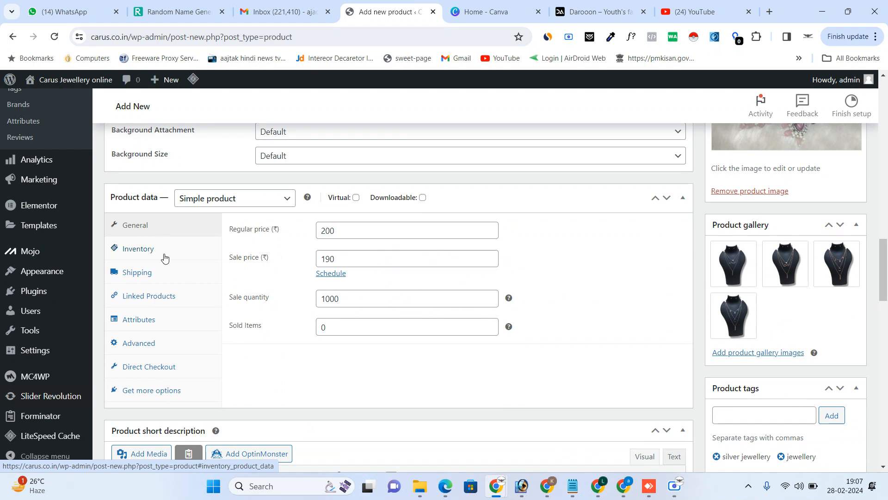
Recheck the product's inventory and general data, and publish the Silver Tika product
left_click(167, 253)
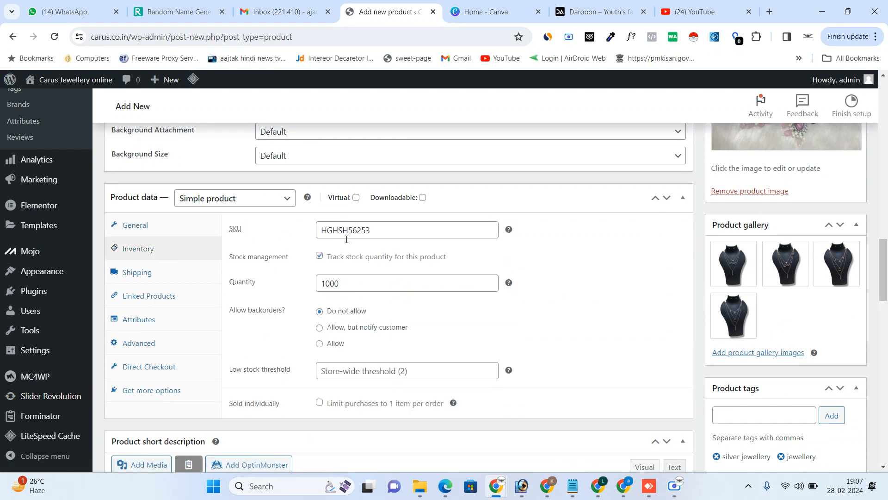
left_click(155, 234)
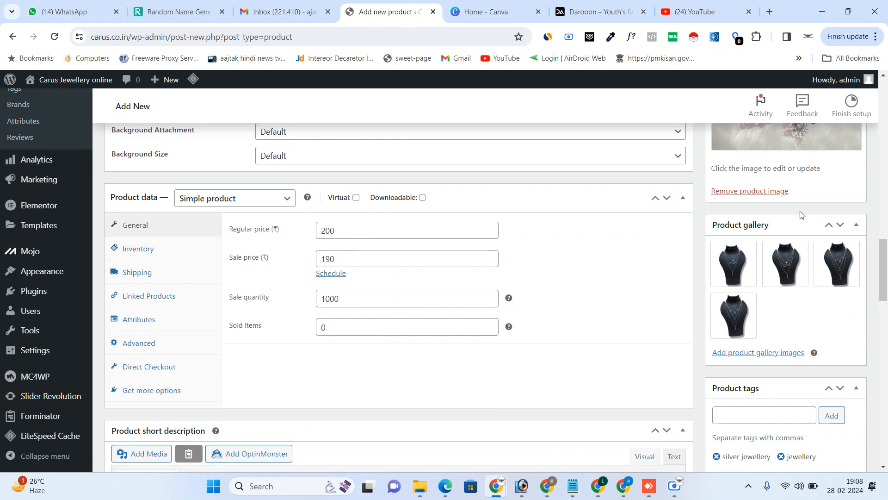
left_click_drag(885, 265, 885, 179)
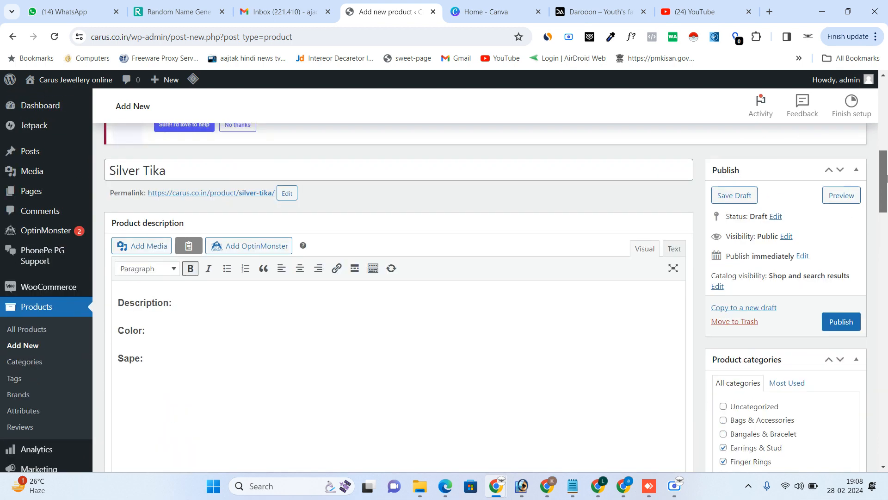
left_click(841, 303)
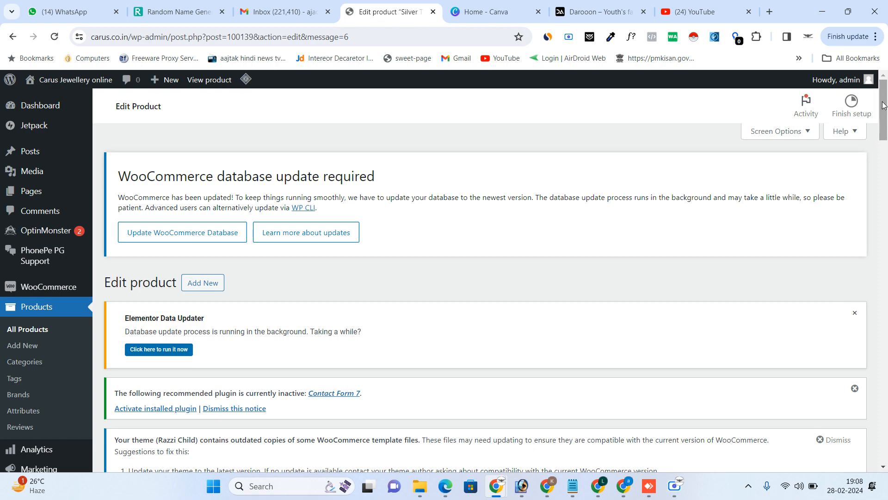
Open the published Silver Tika page in a new browser tab and examine its image, prices, stock, categories and tags
left_click_drag(883, 108, 884, 142)
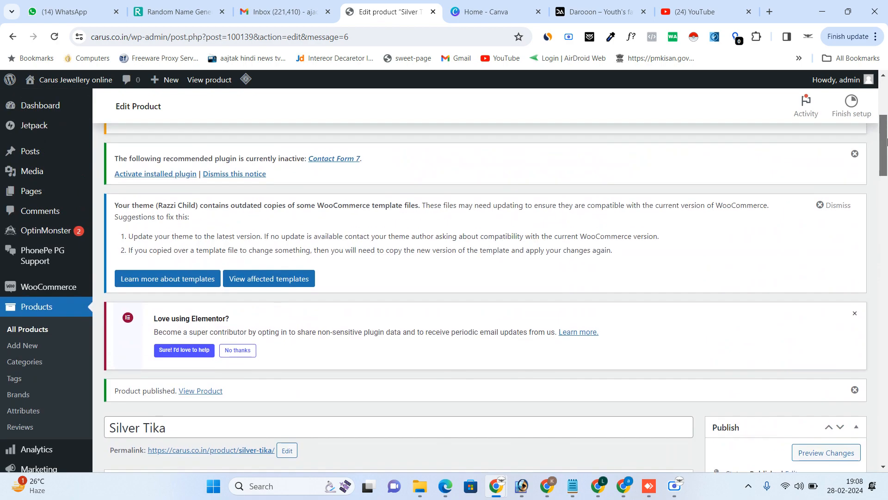
right_click(219, 83)
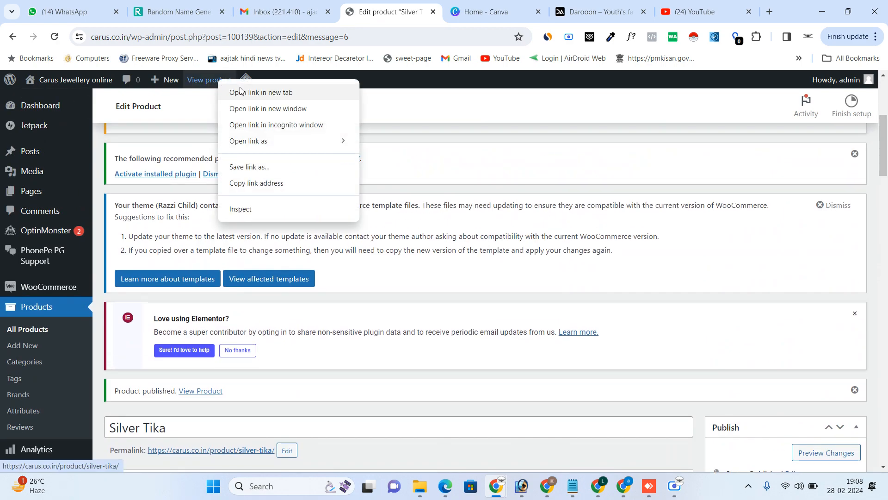
left_click(242, 92)
left_click(424, 16)
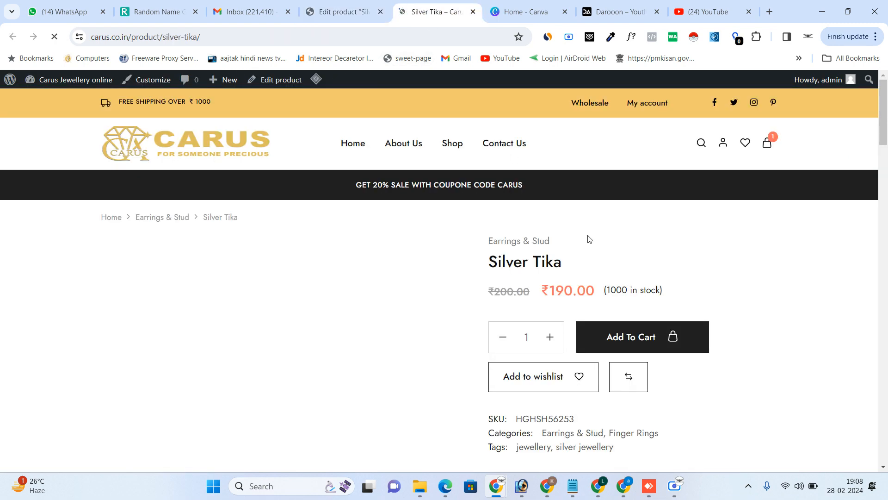
left_click_drag(887, 146, 886, 176)
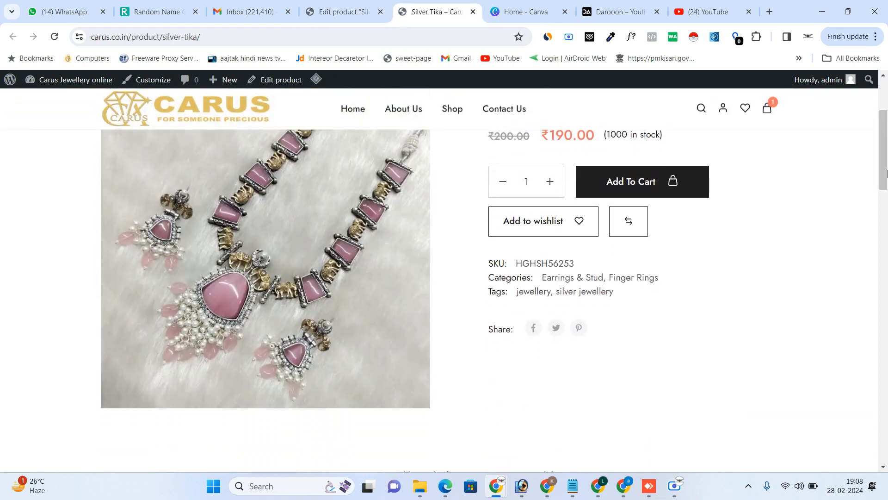
scroll(762, 180, "up", 2)
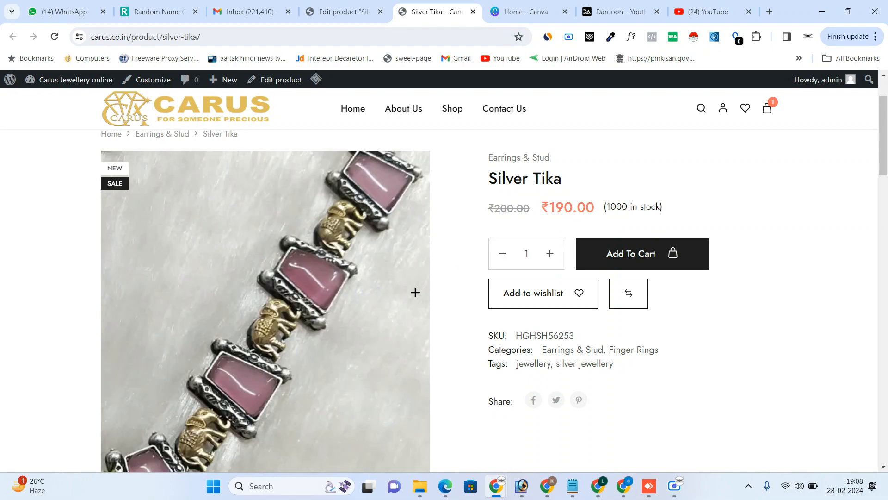
Return to the store admin and move the Silver Tika product to the trash from the list of all products
left_click(350, 4)
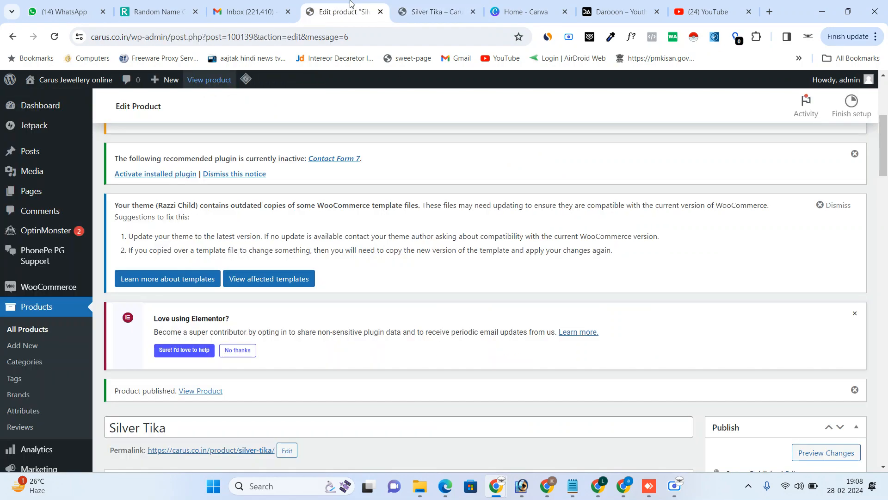
left_click(49, 329)
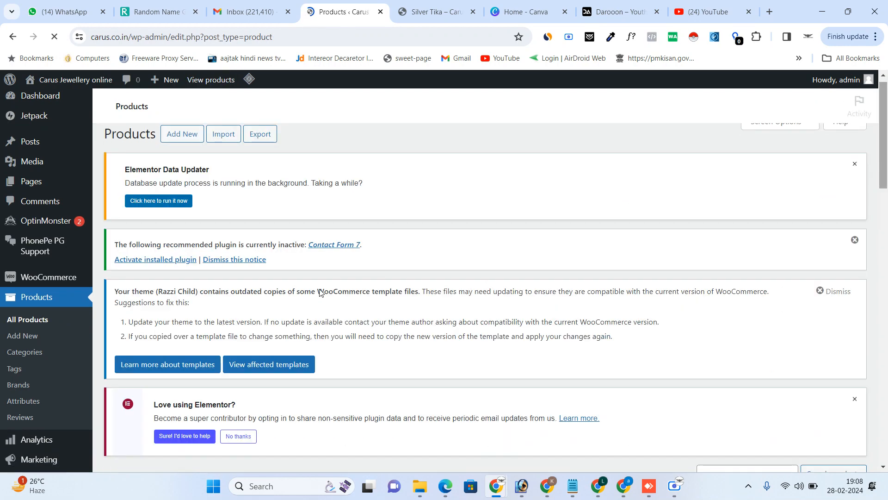
scroll(881, 237, "down", 10)
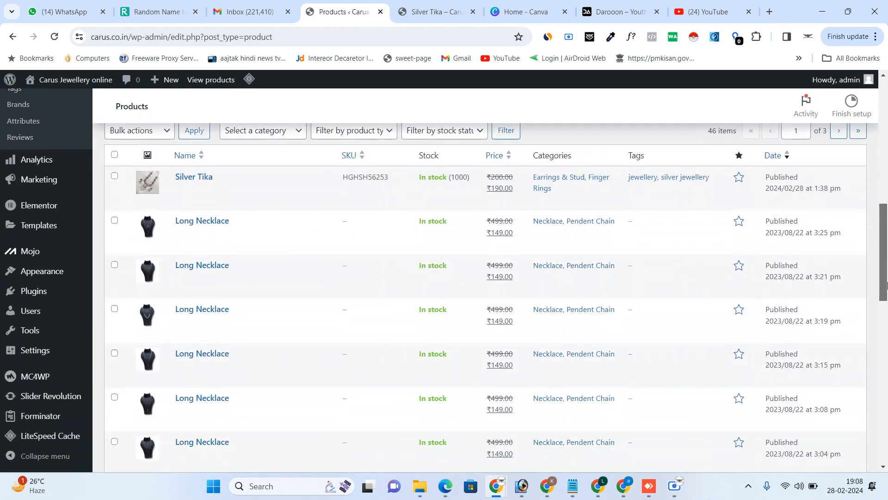
left_click(282, 190)
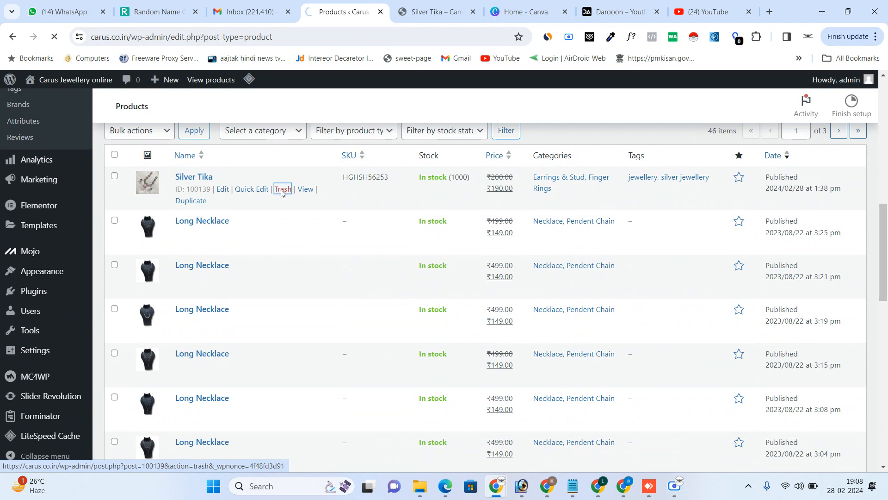